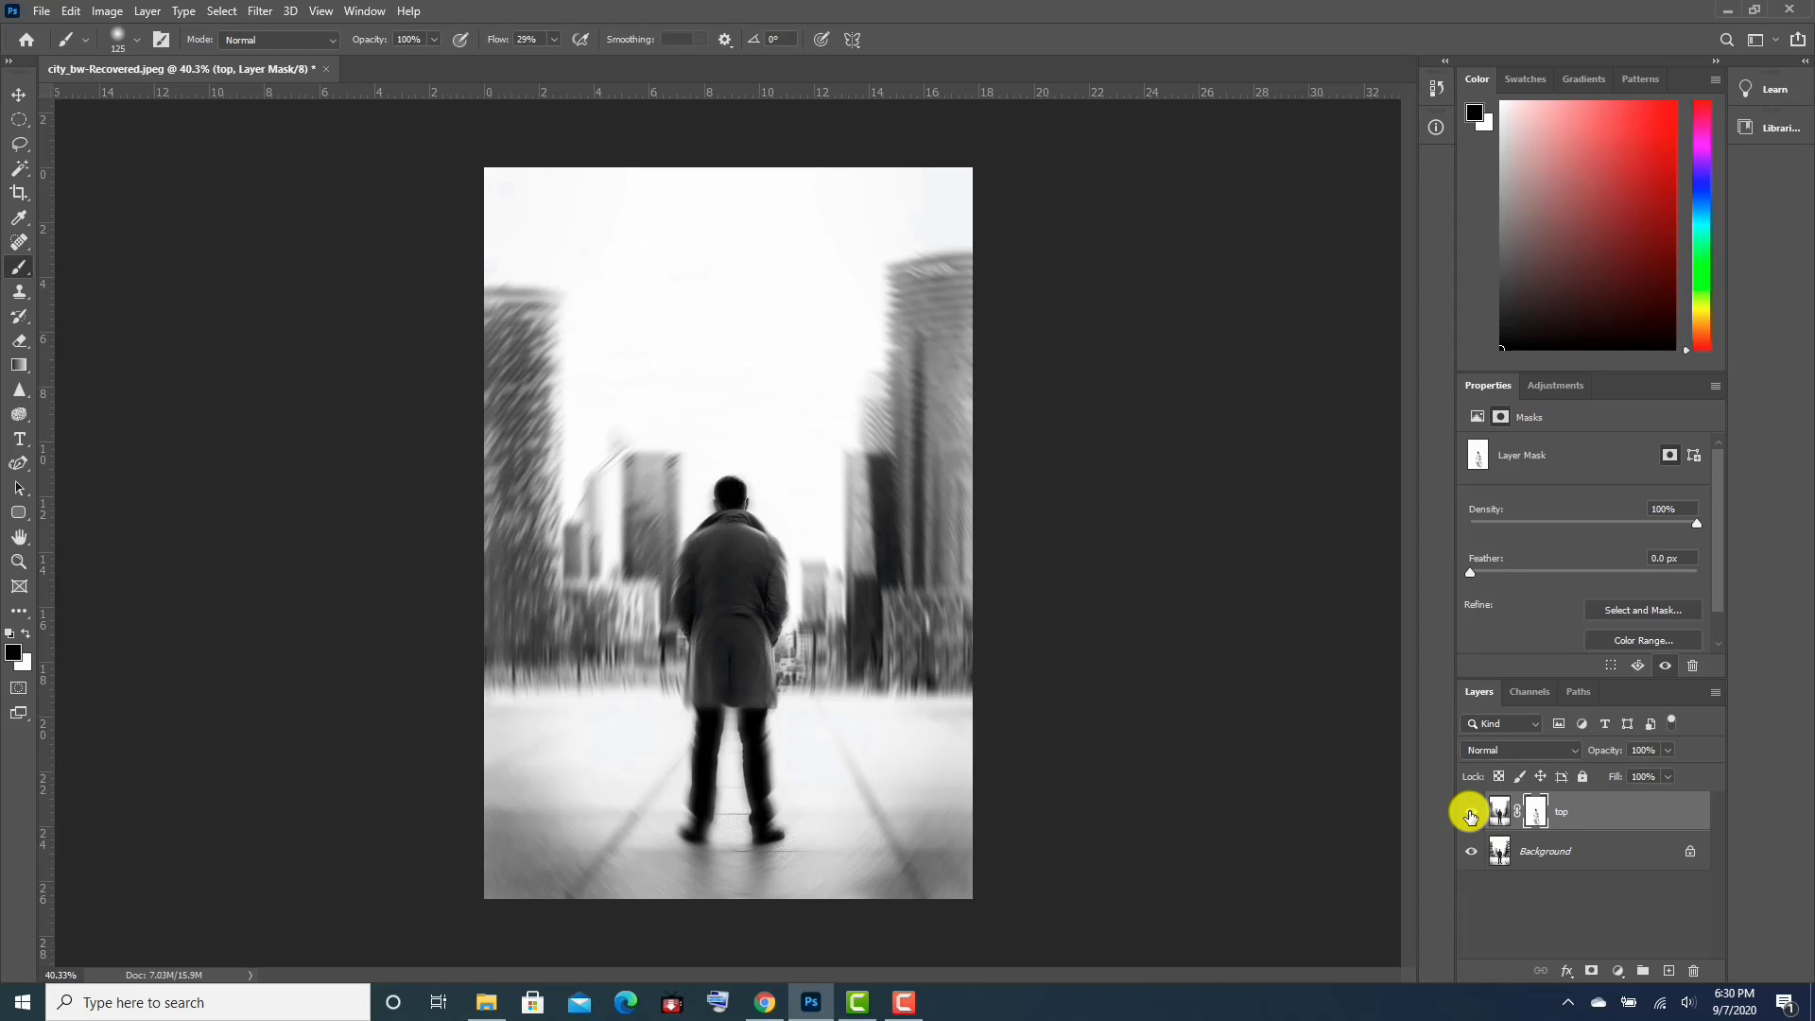
Delete the existing masked "top" layer, and duplicate the Background layer under the name "top".
left_click(1574, 810)
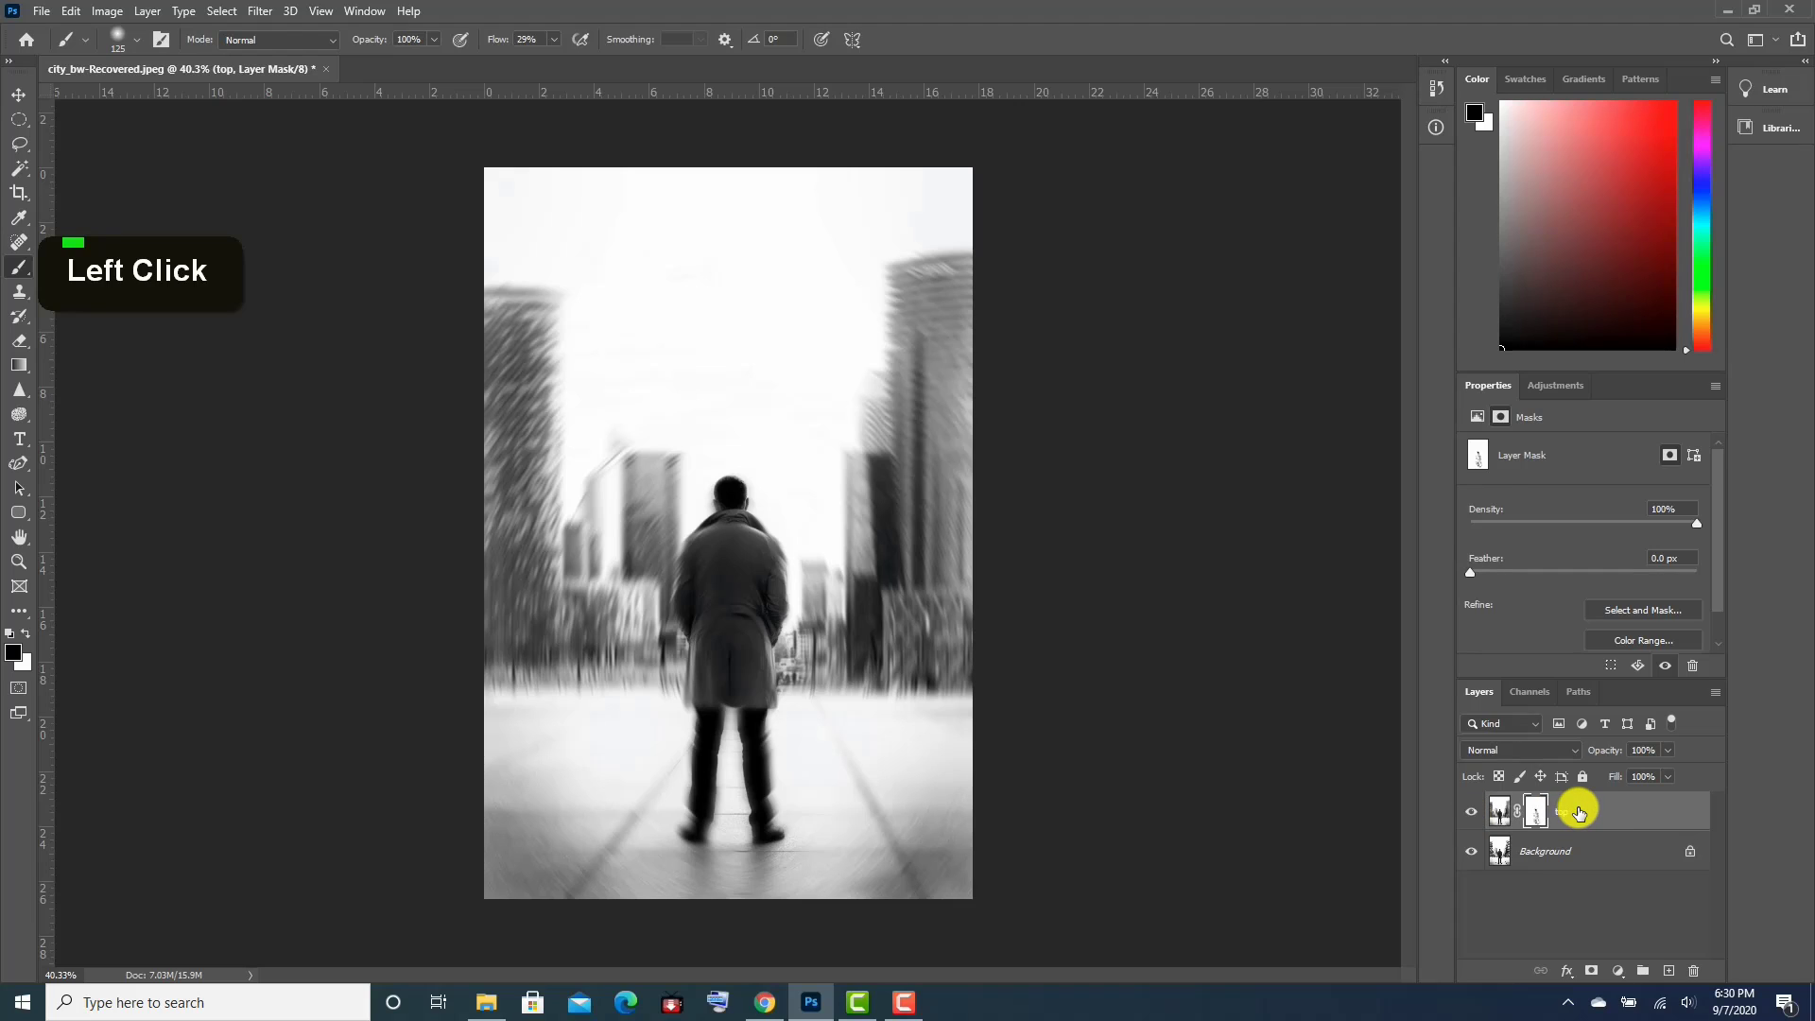
left_click_drag(1598, 810, 1697, 969)
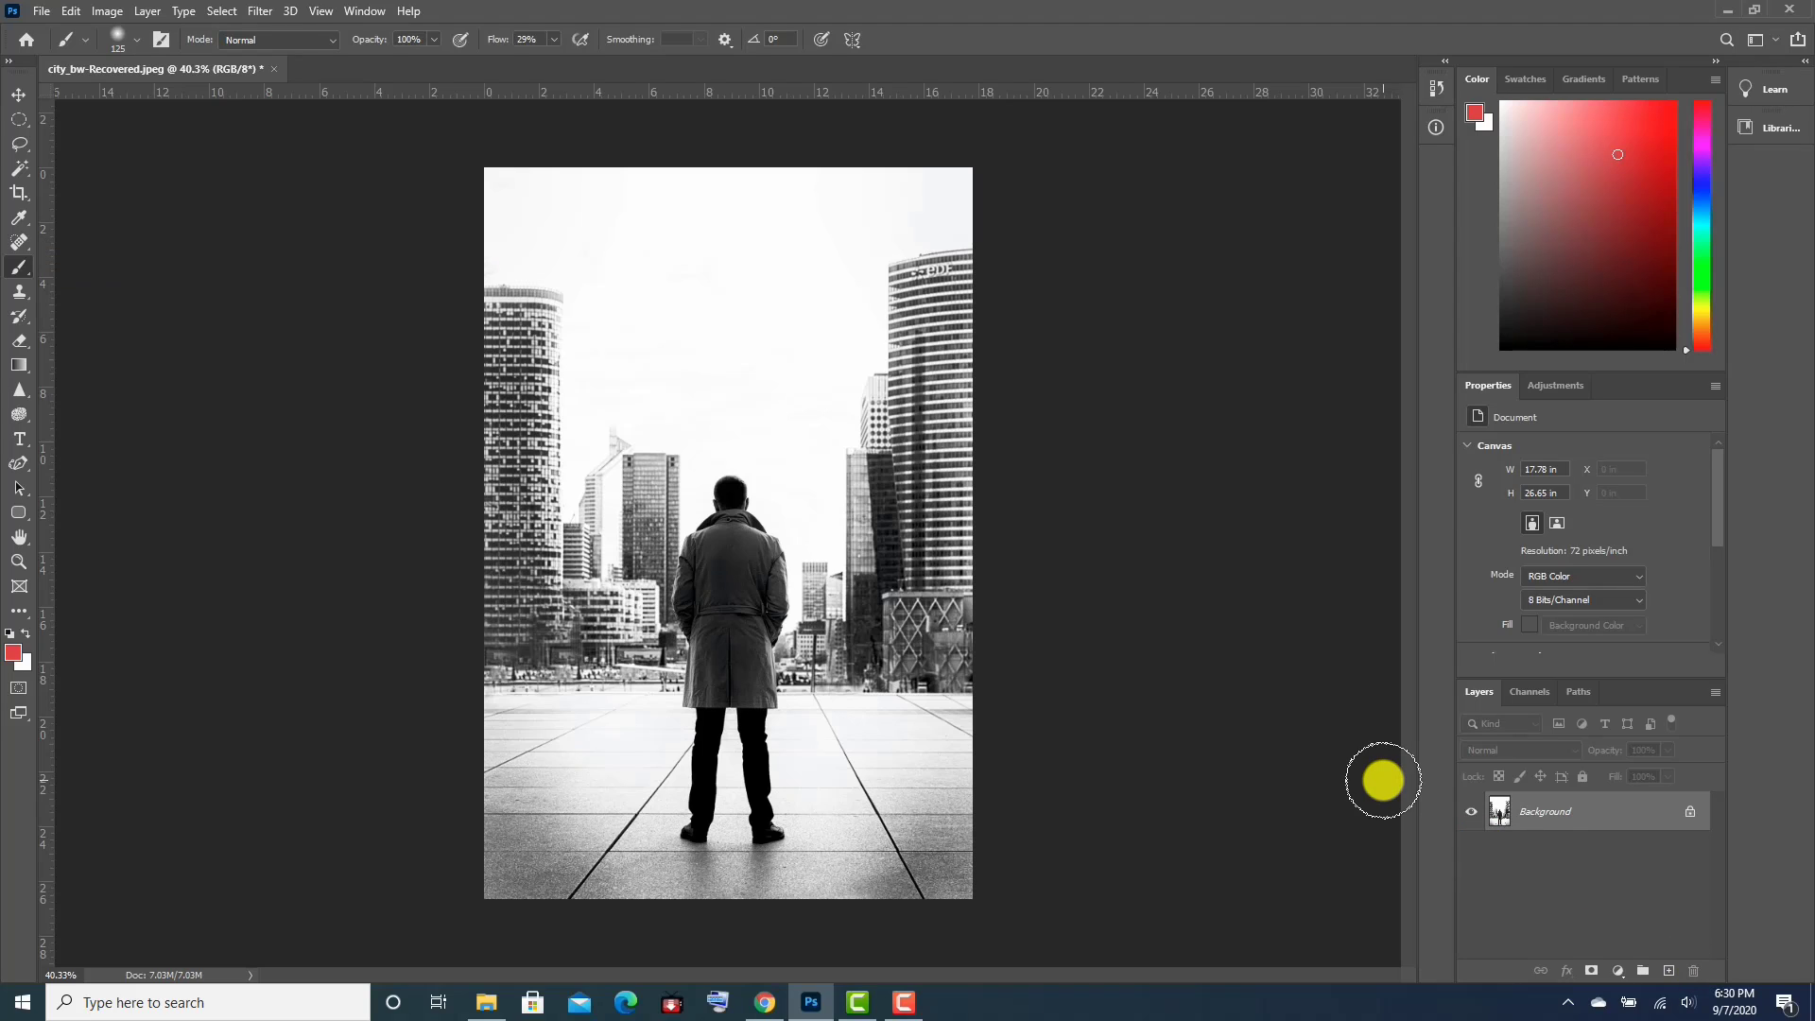
right_click(1611, 811)
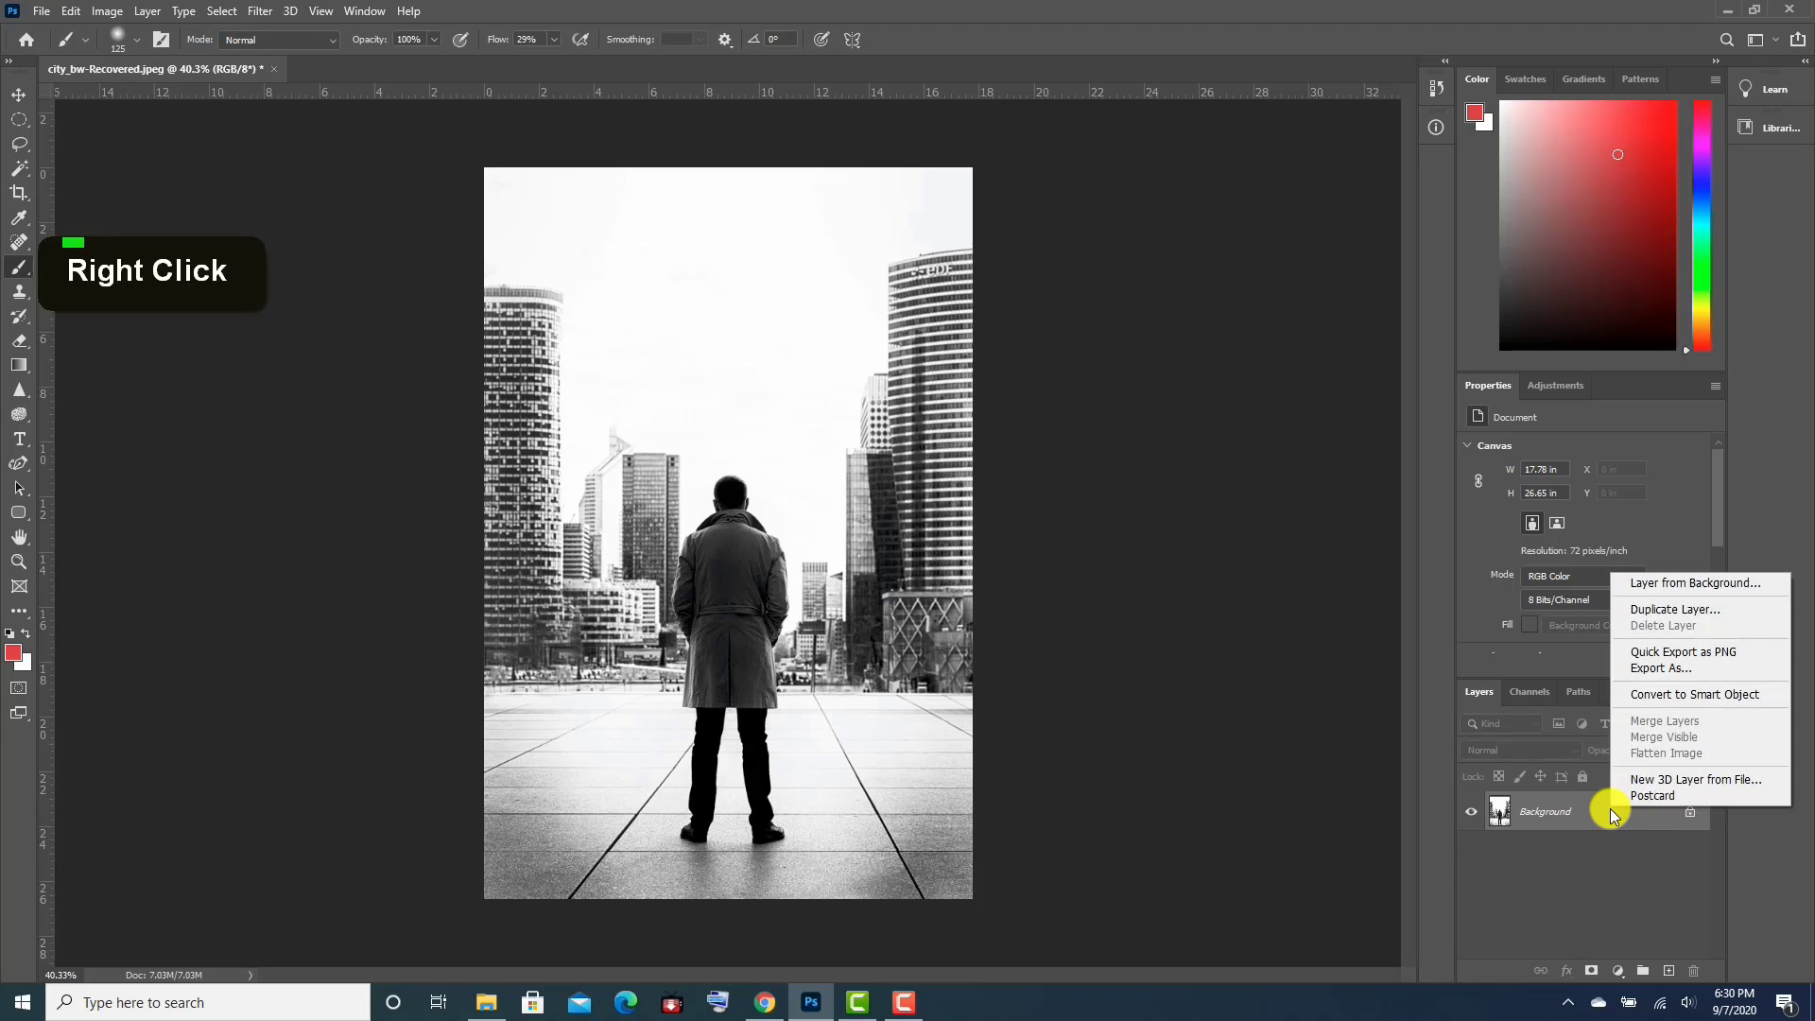
left_click(1682, 613)
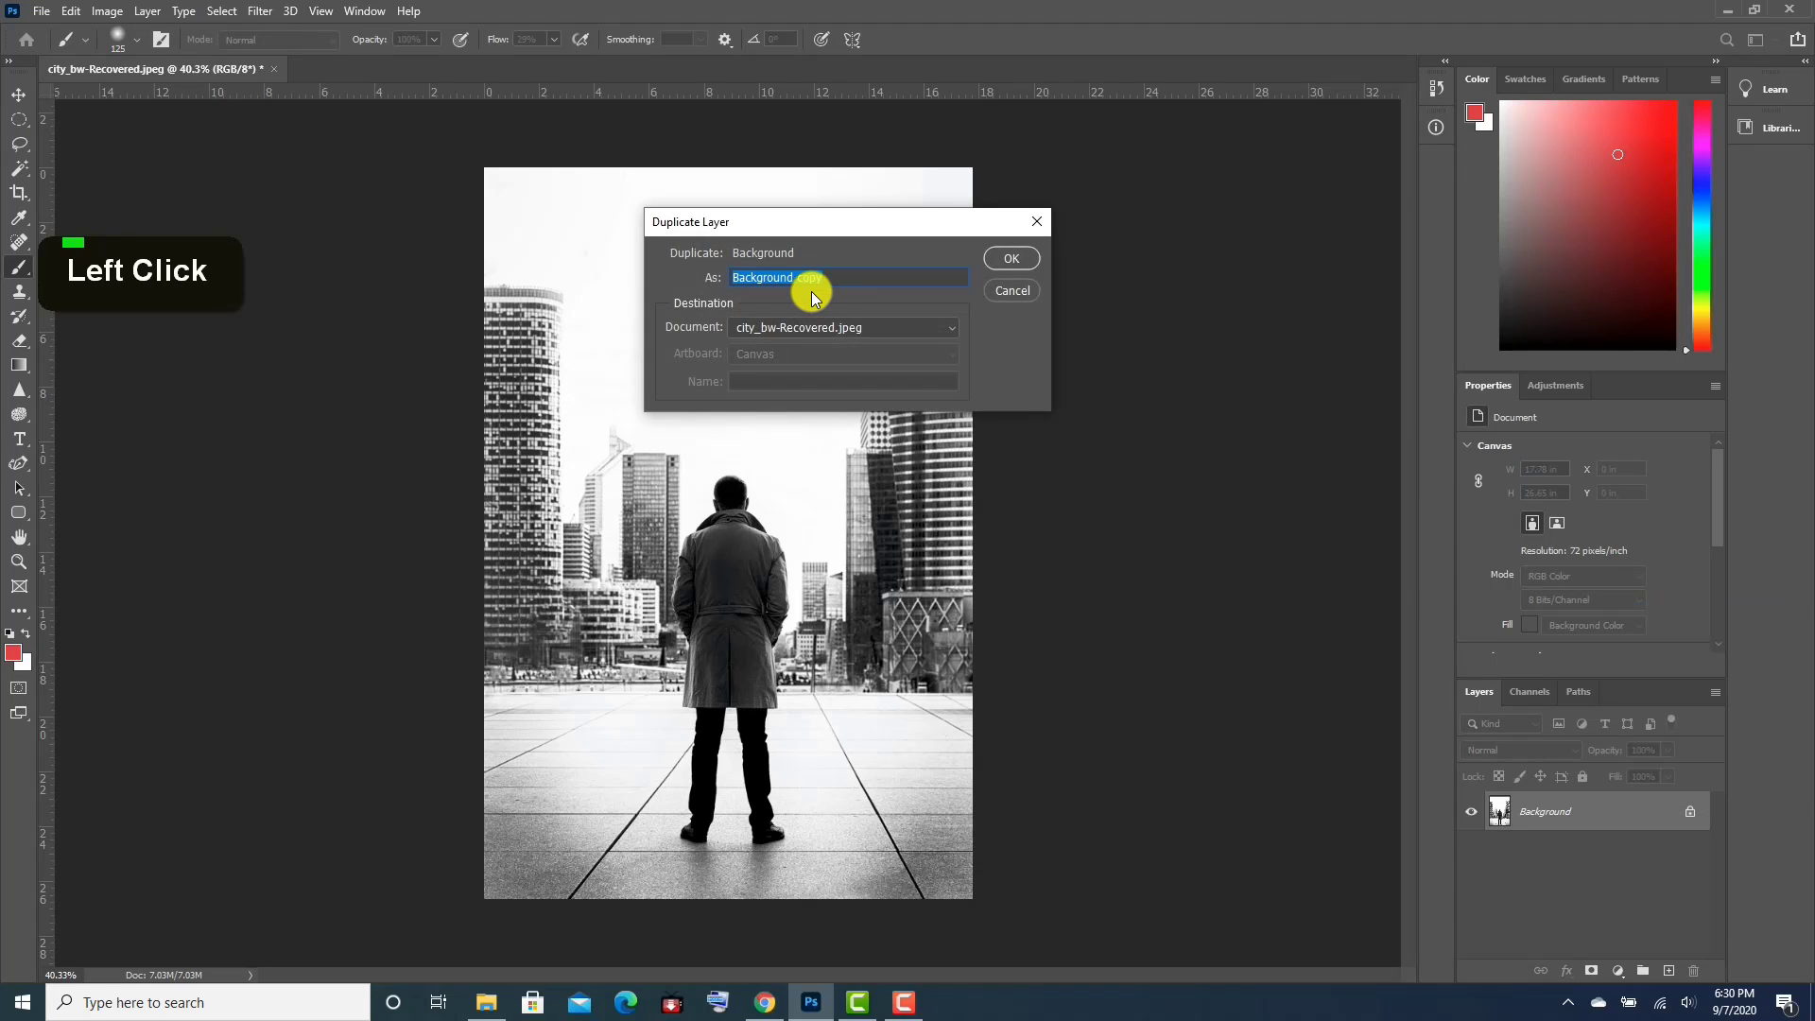
type("top")
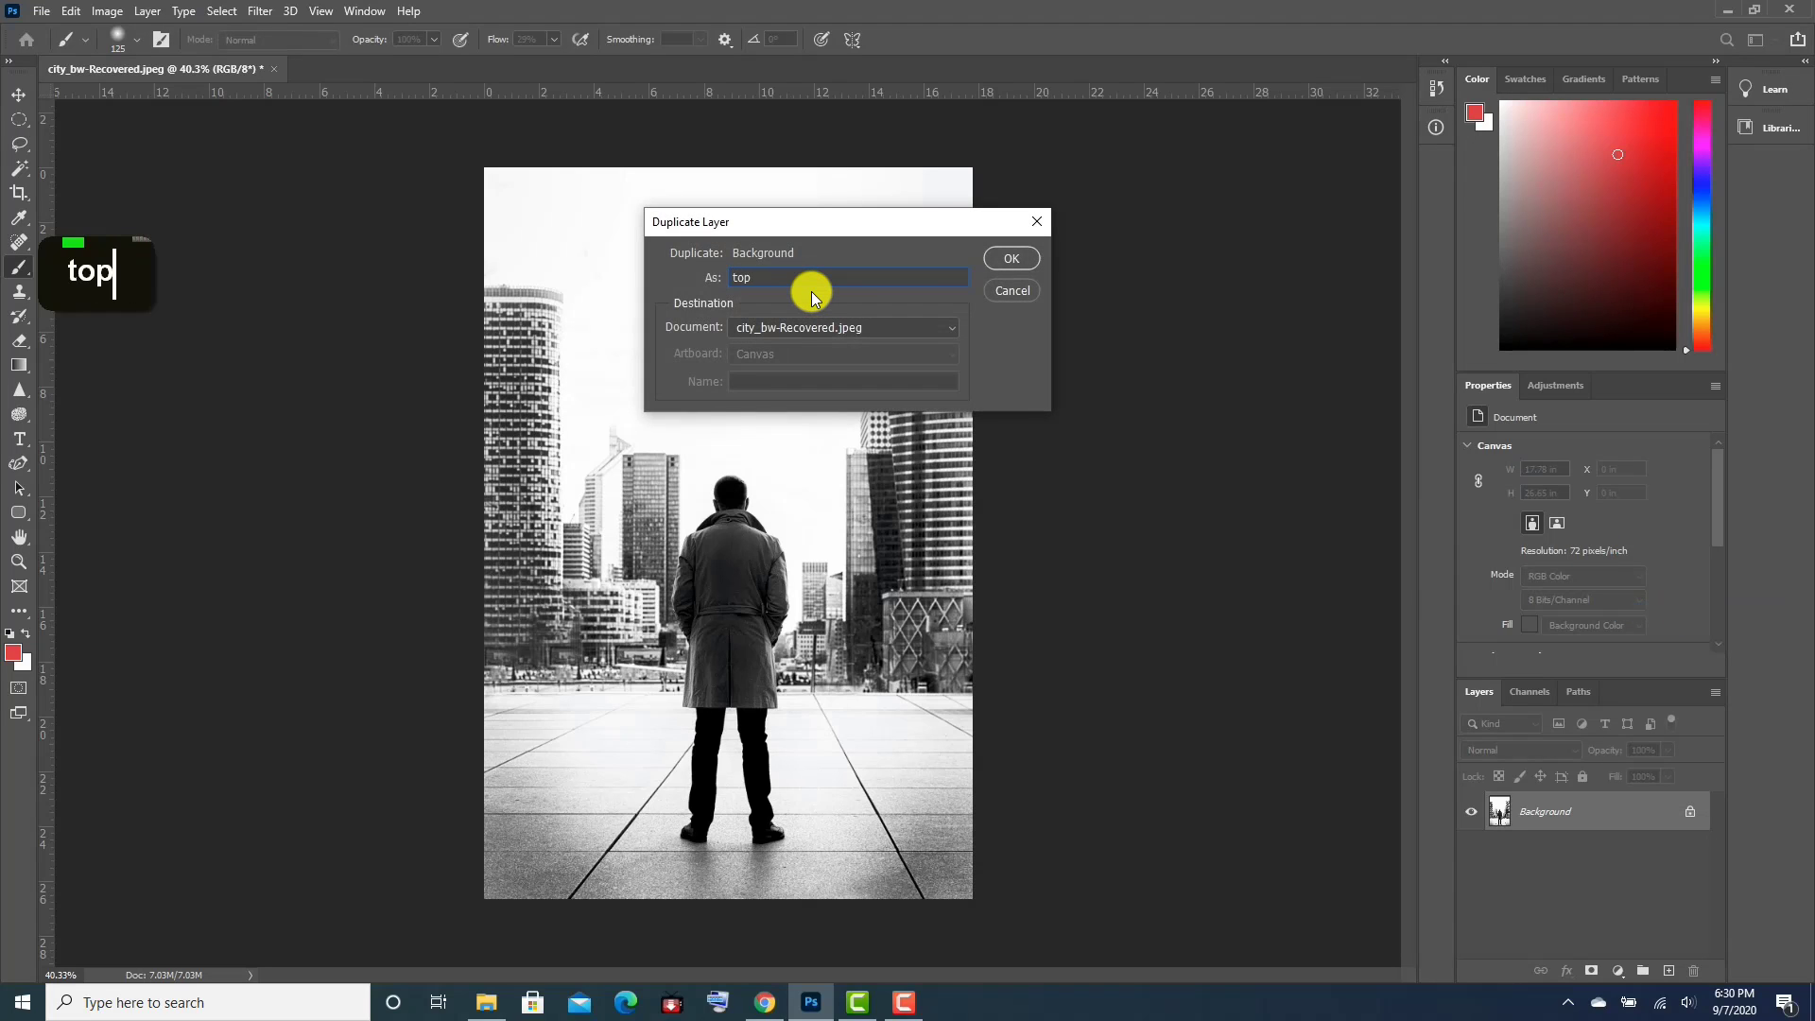
left_click(1014, 258)
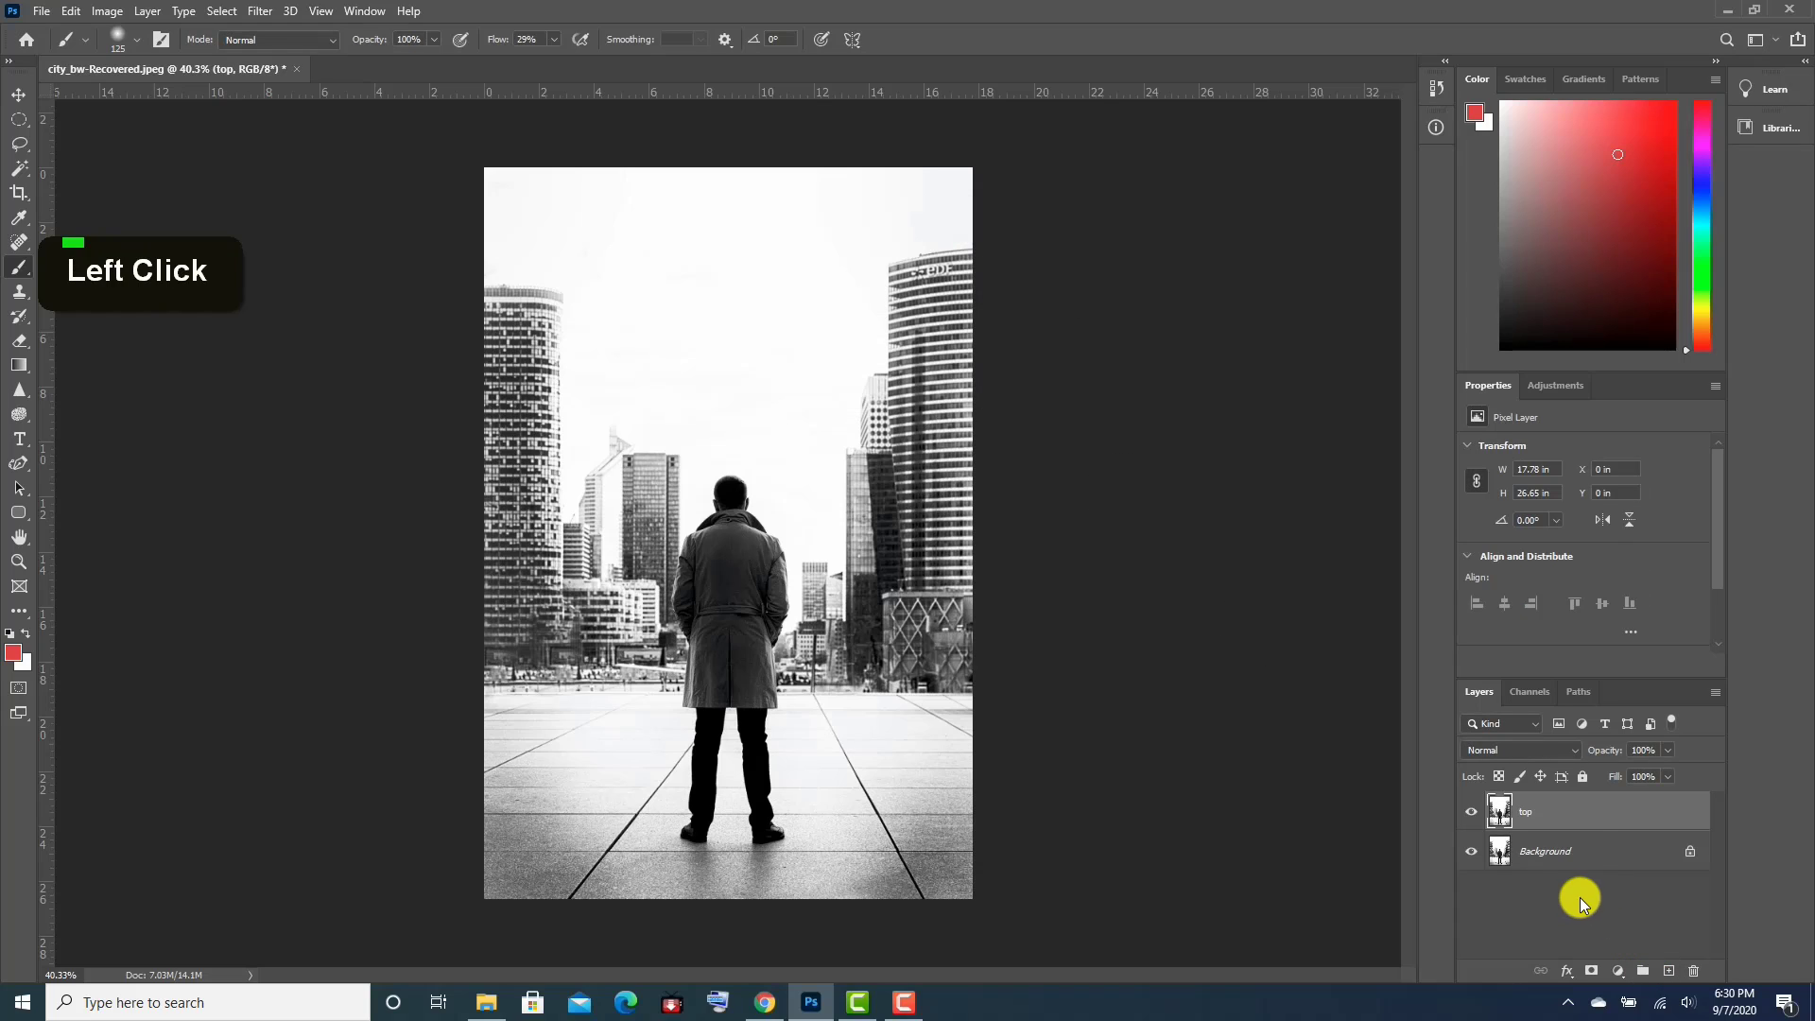
Start a Path Blur on the top layer and set its speed to 191%.
left_click(1559, 811)
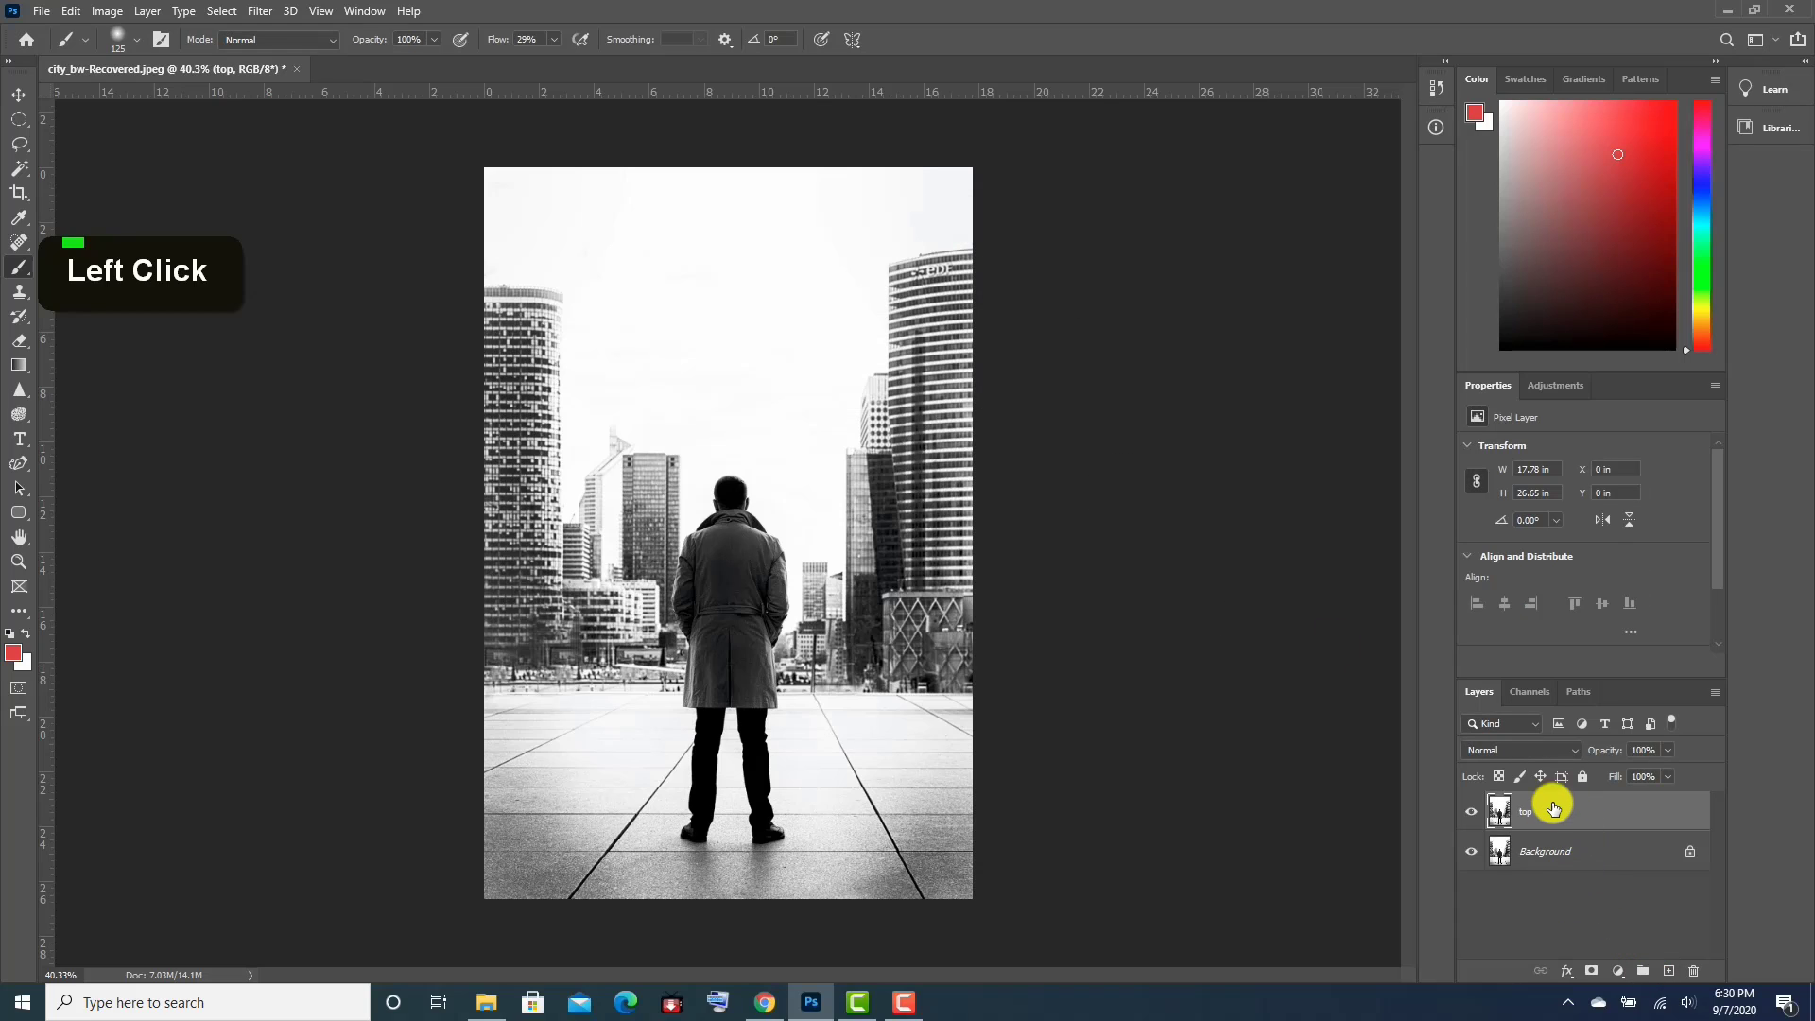
left_click(260, 12)
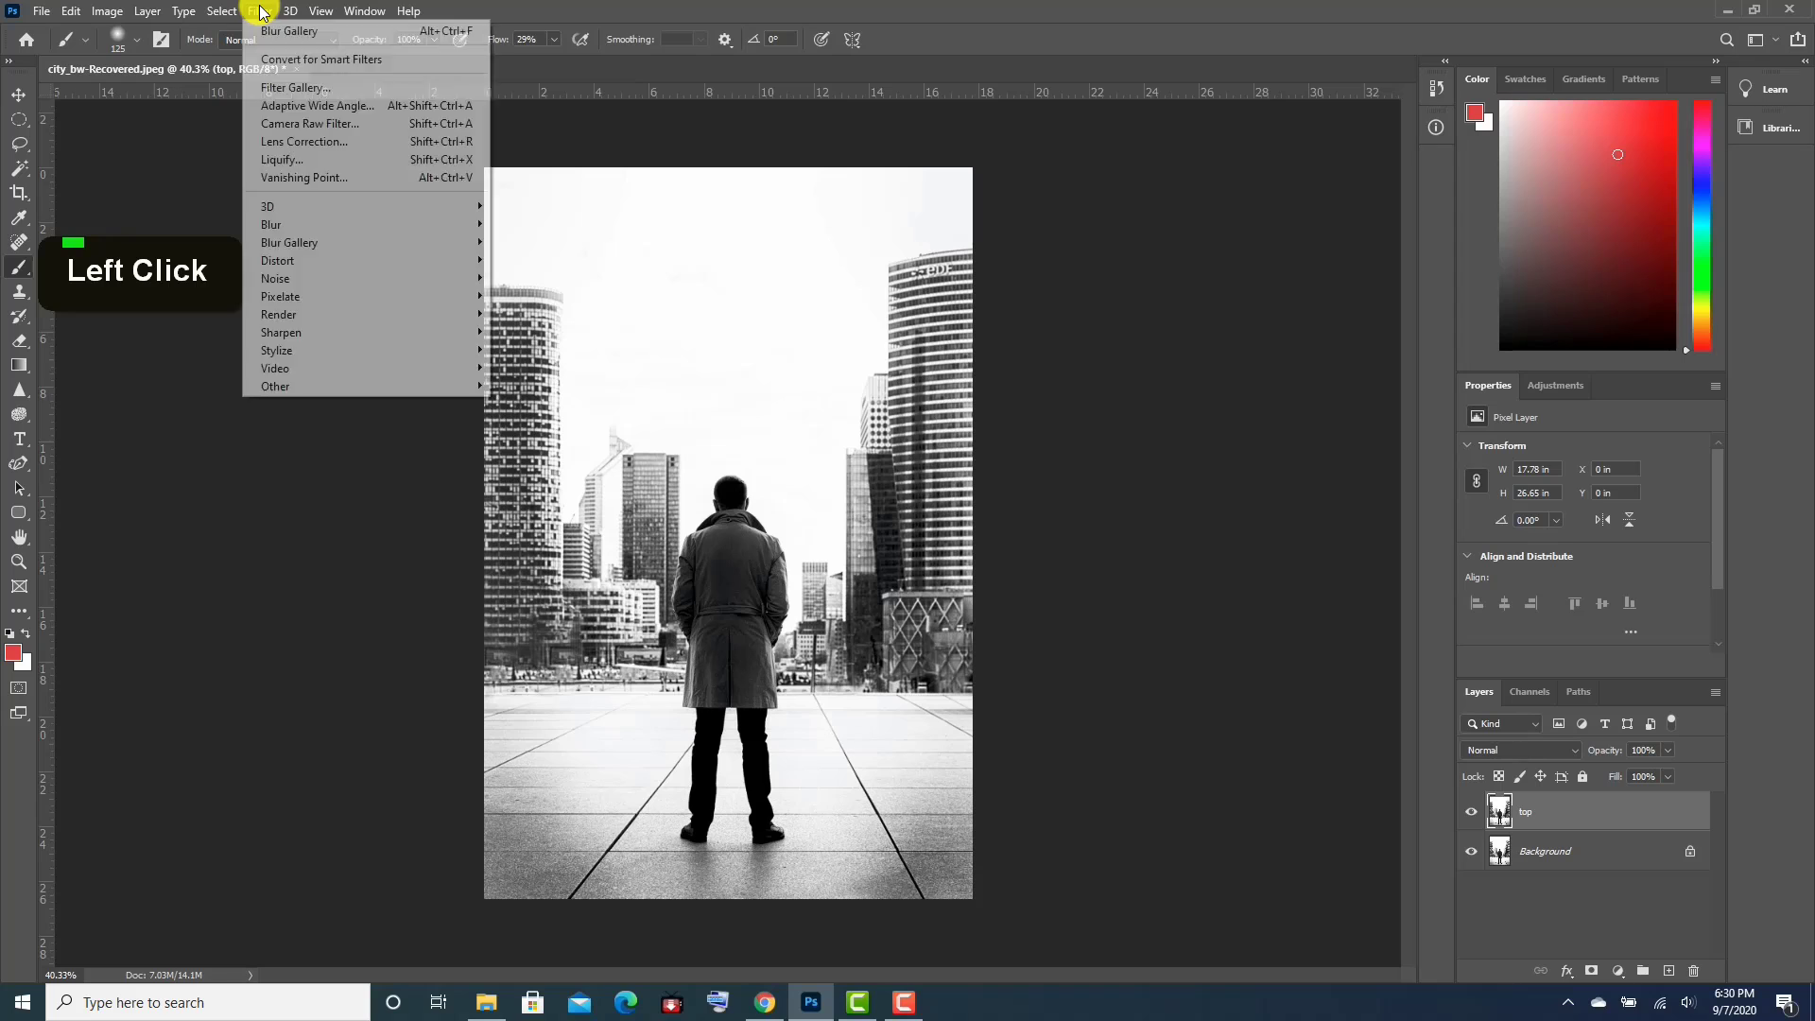
mouse_move(315, 246)
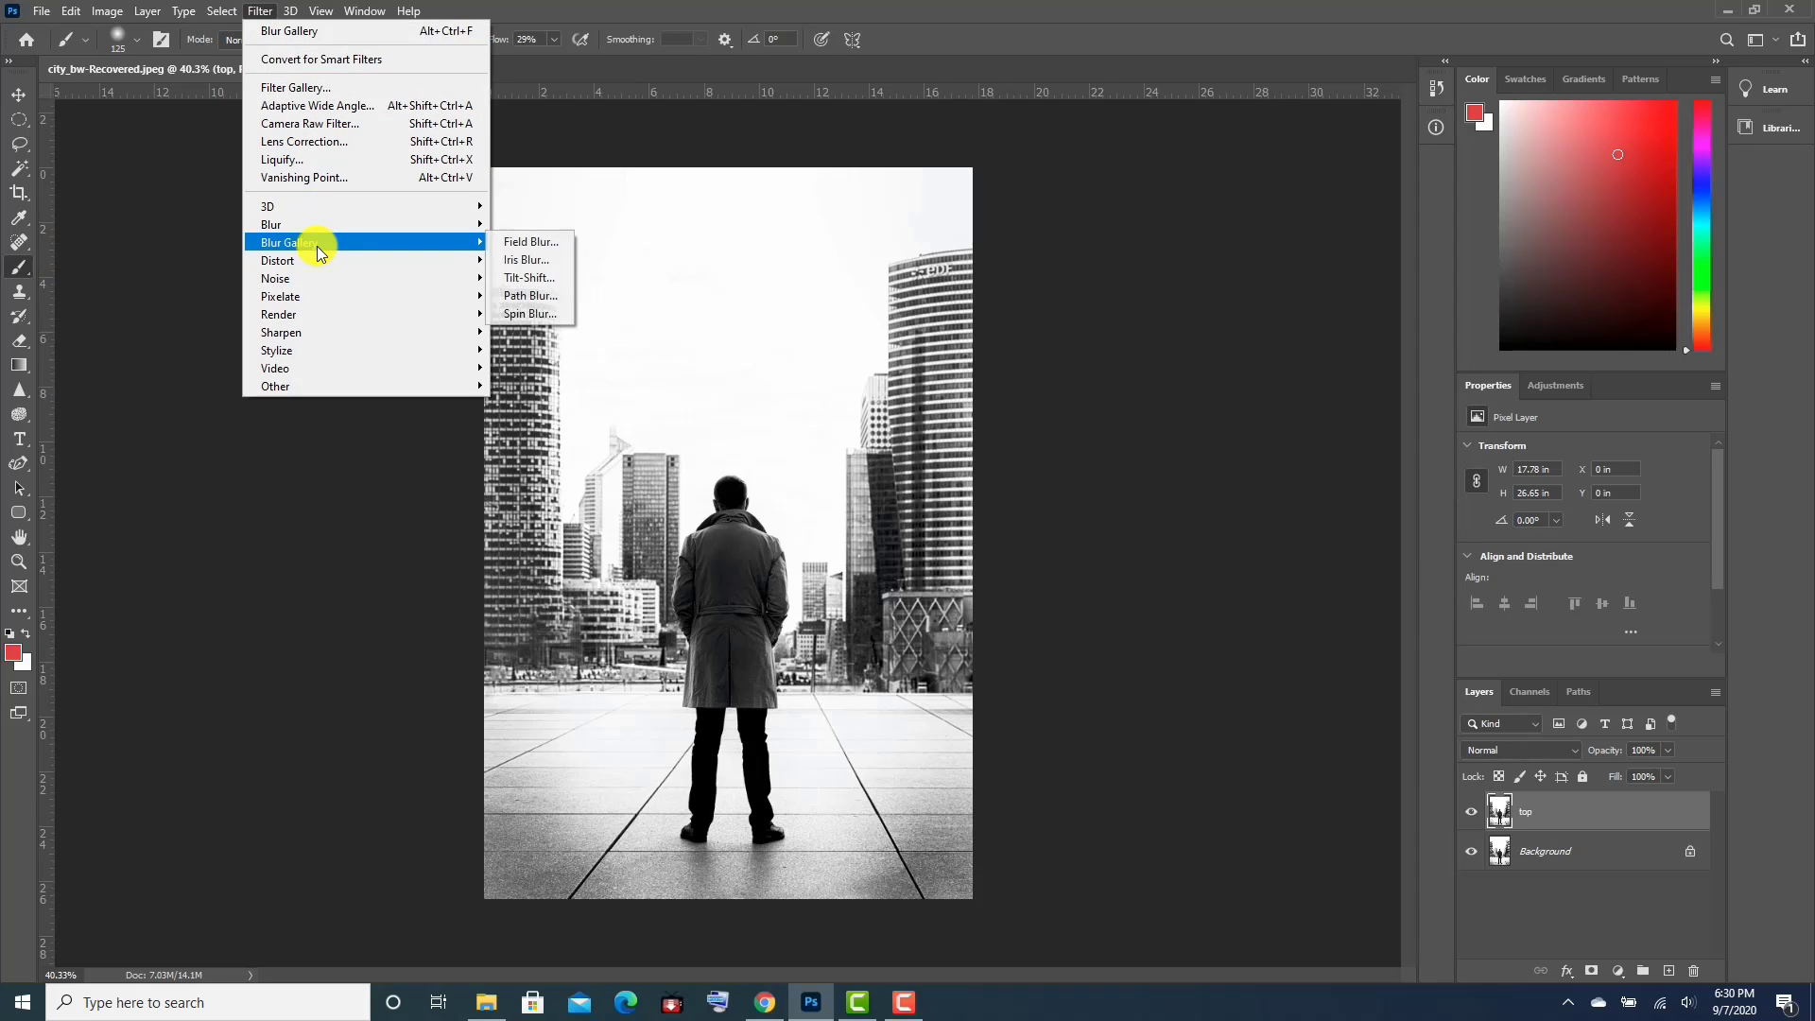
left_click(525, 295)
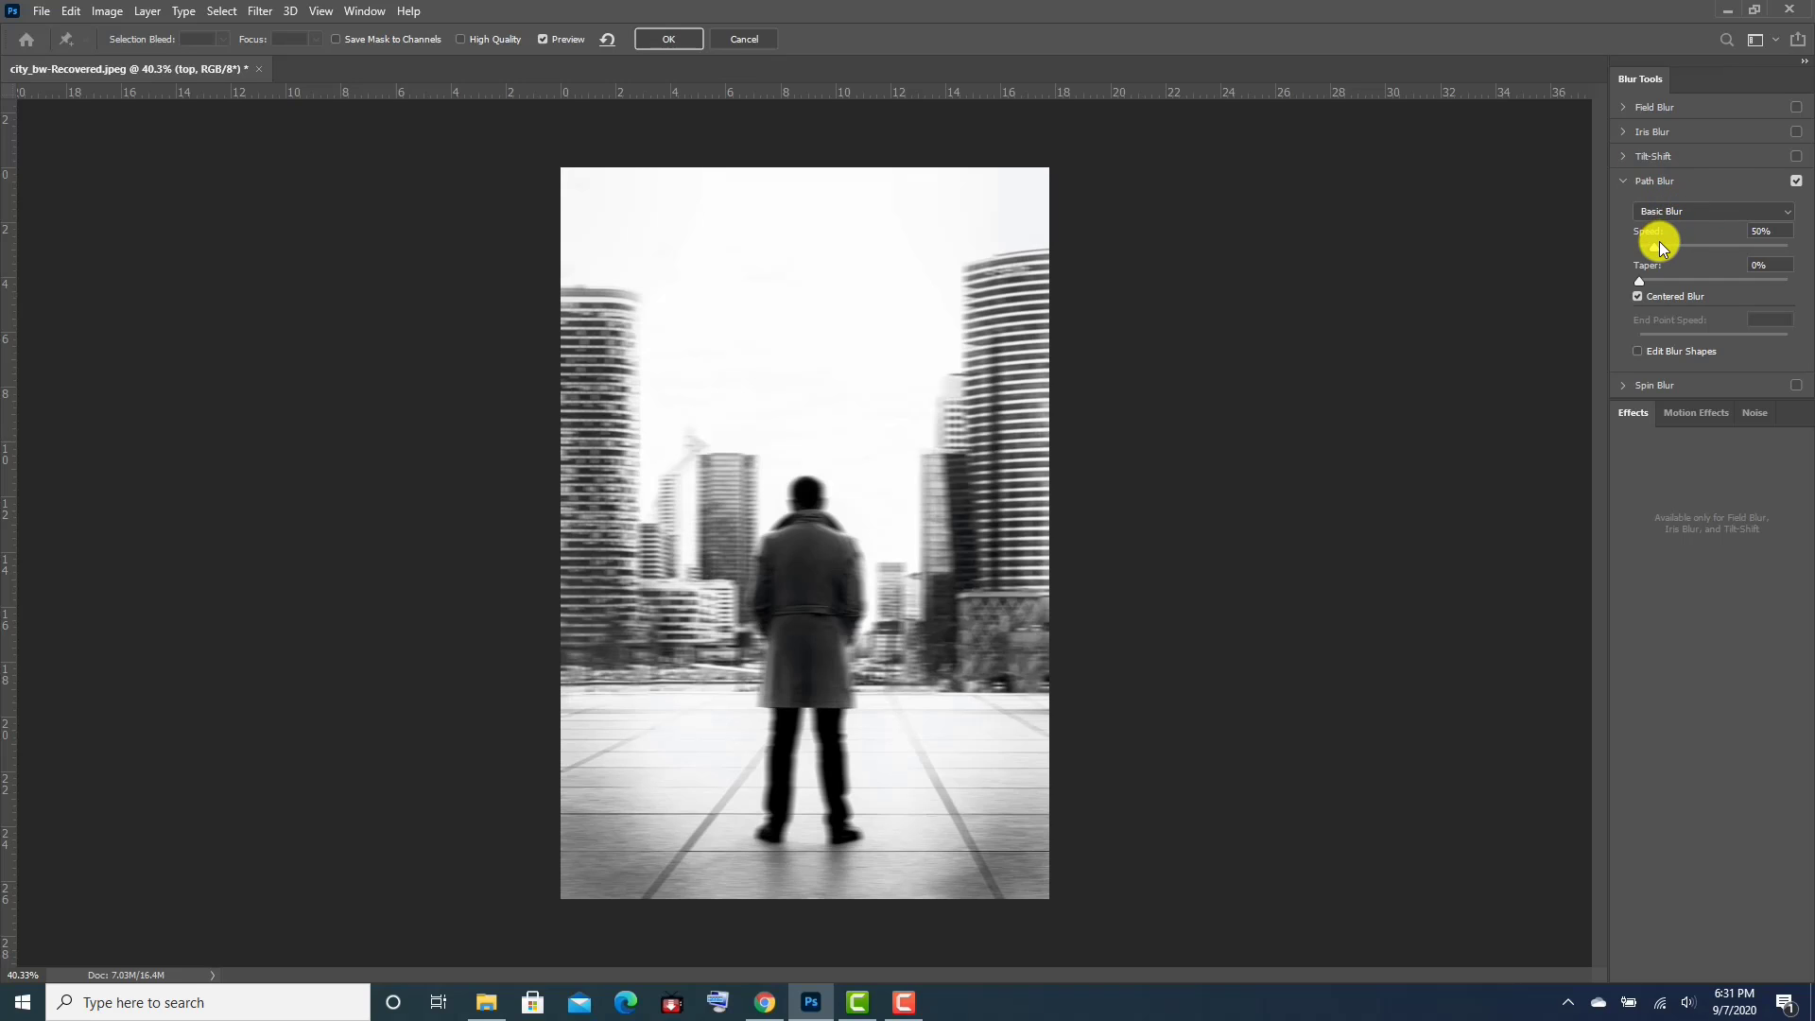
left_click_drag(1656, 248, 1694, 241)
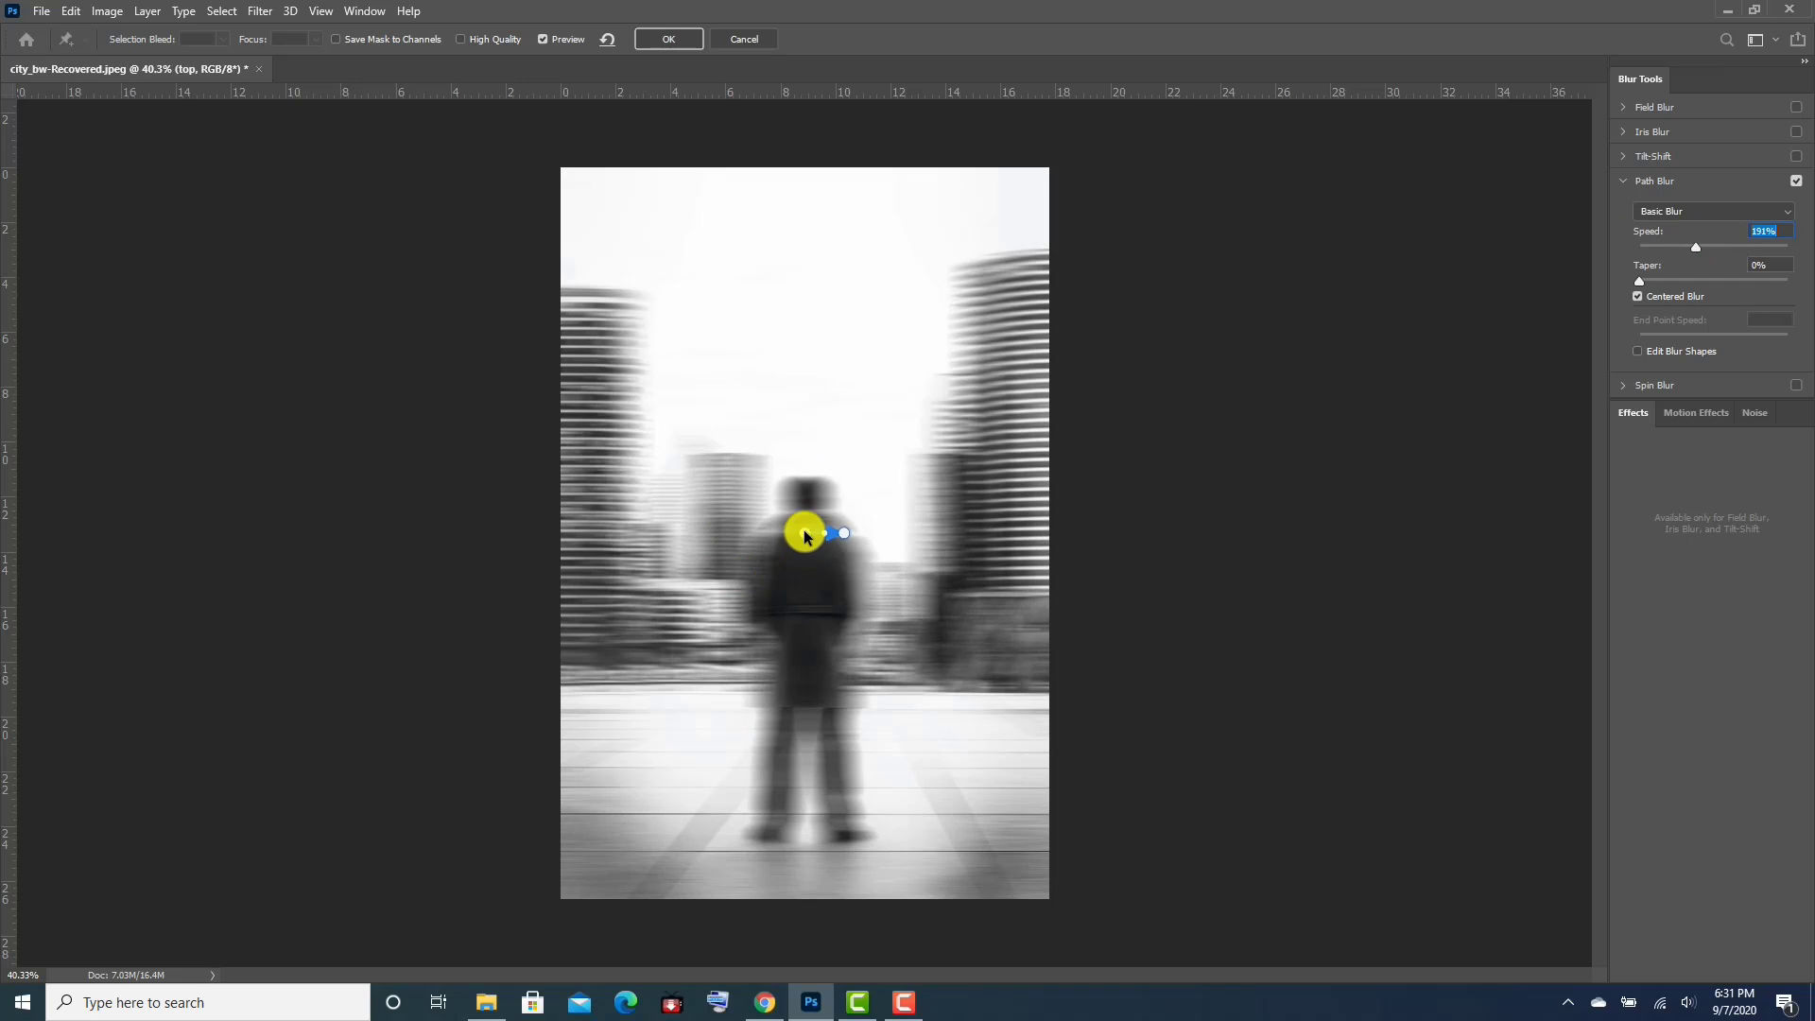
Stretch the blur path from above the man's head to below his feet, and bow it outward along his right side.
left_click_drag(804, 535, 813, 417)
left_click(846, 538)
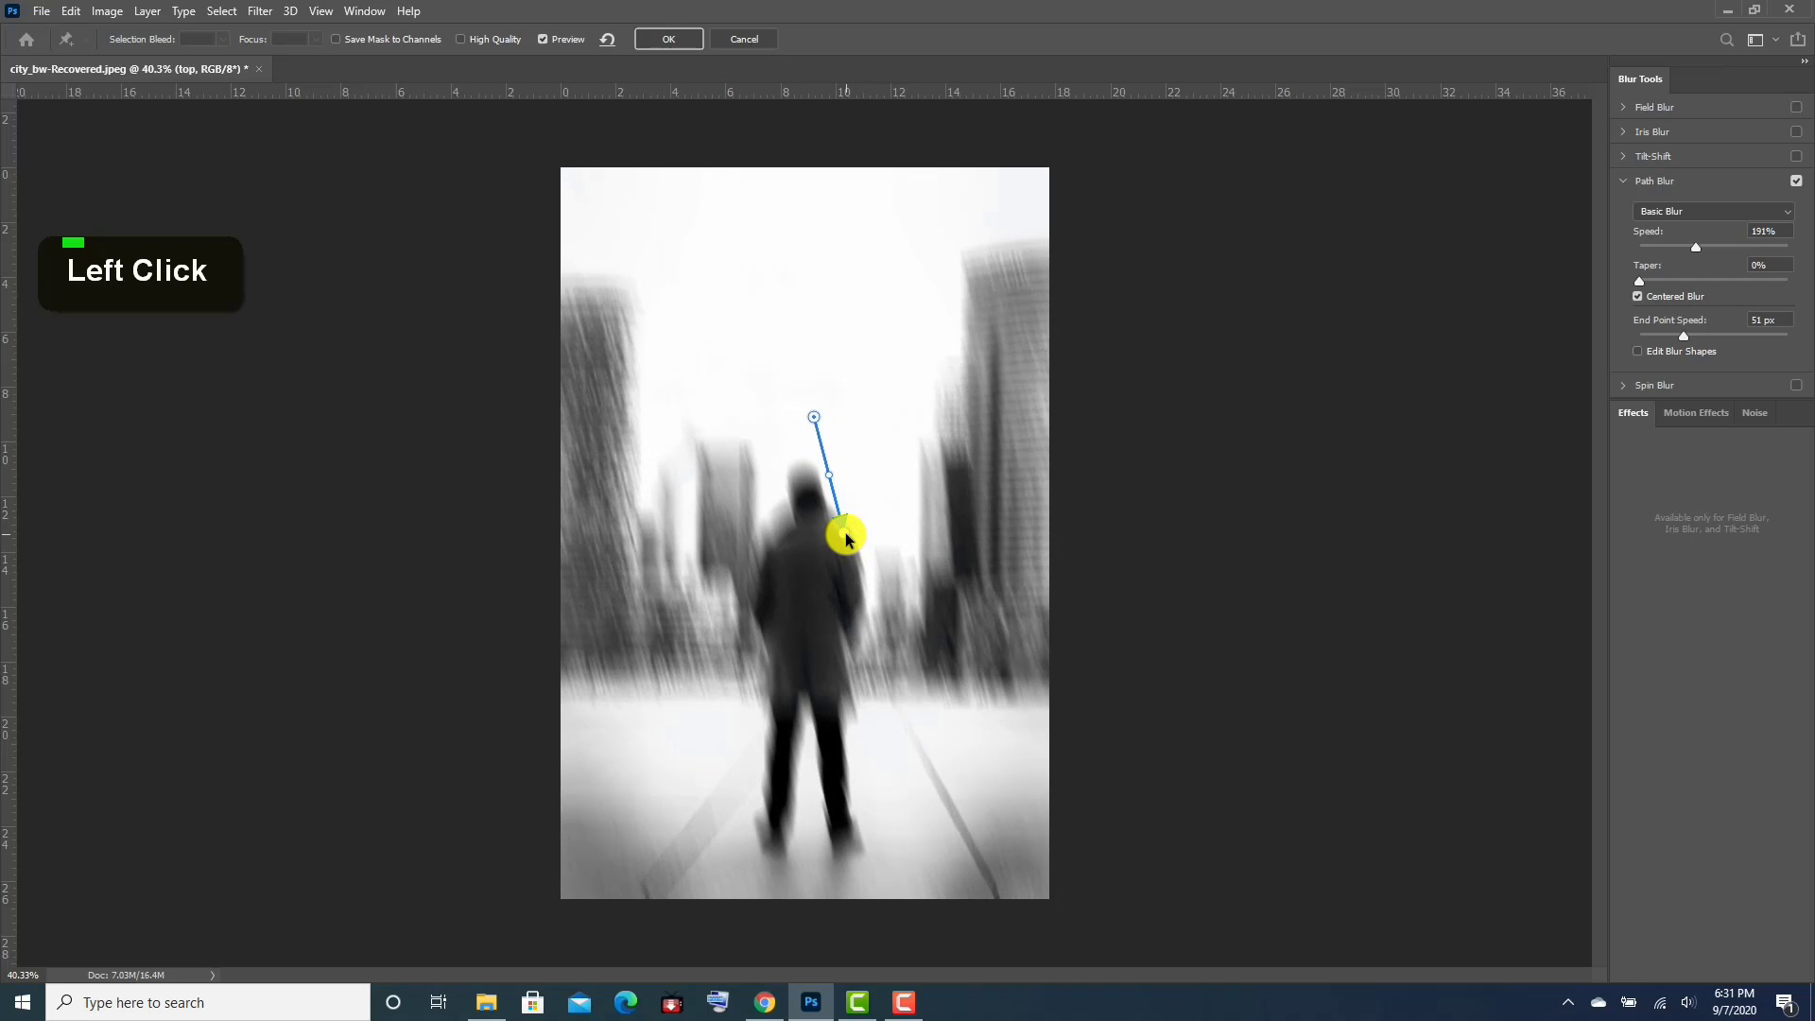
left_click_drag(846, 539, 805, 870)
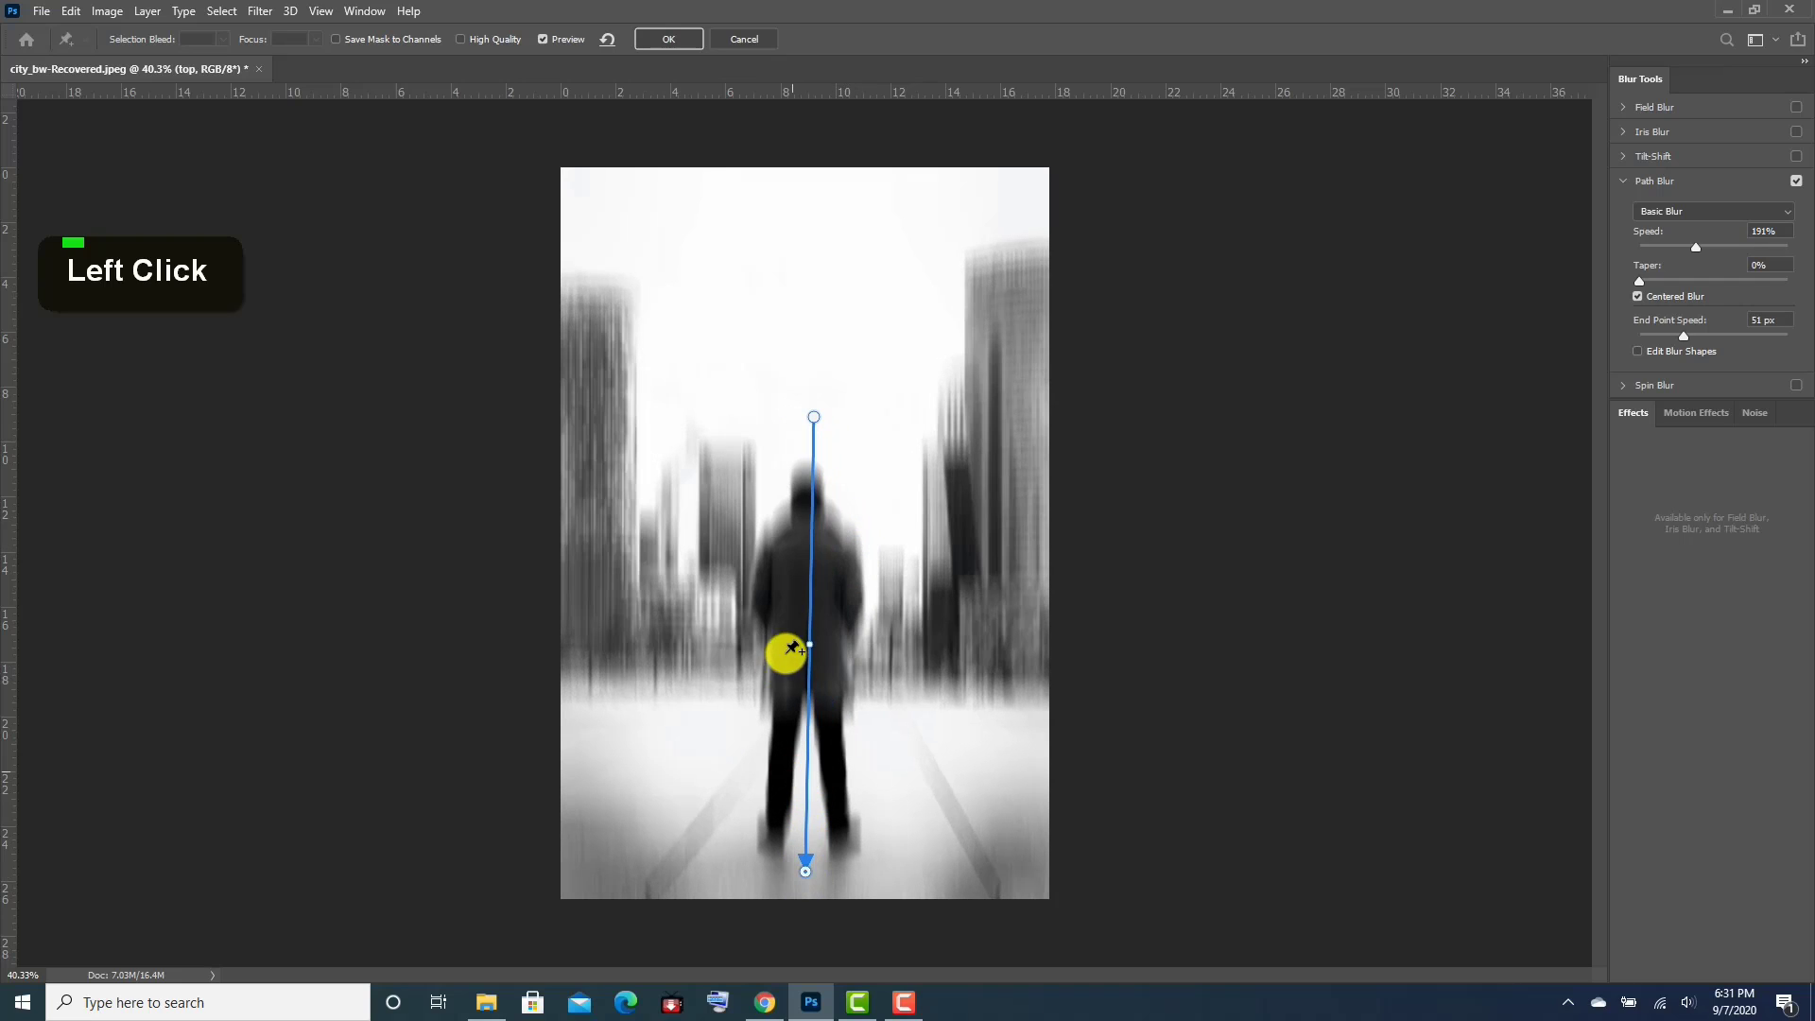
left_click_drag(810, 644, 919, 641)
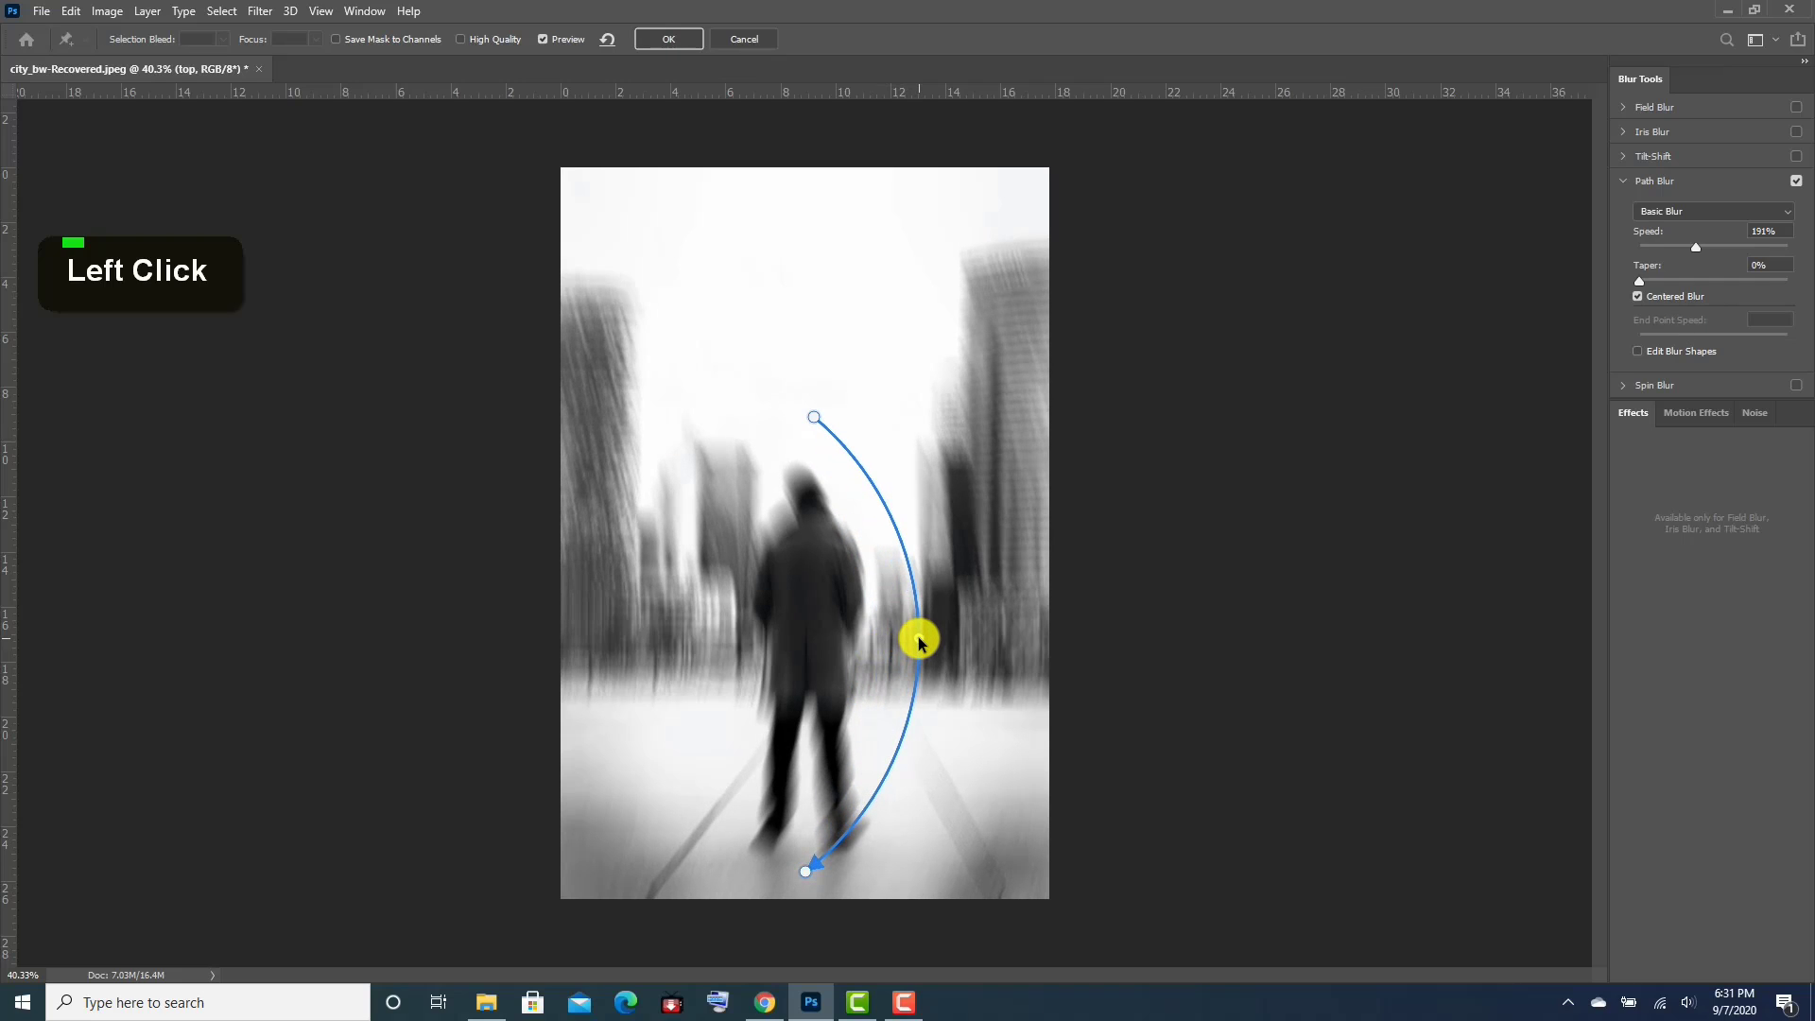
left_click_drag(811, 417, 818, 448)
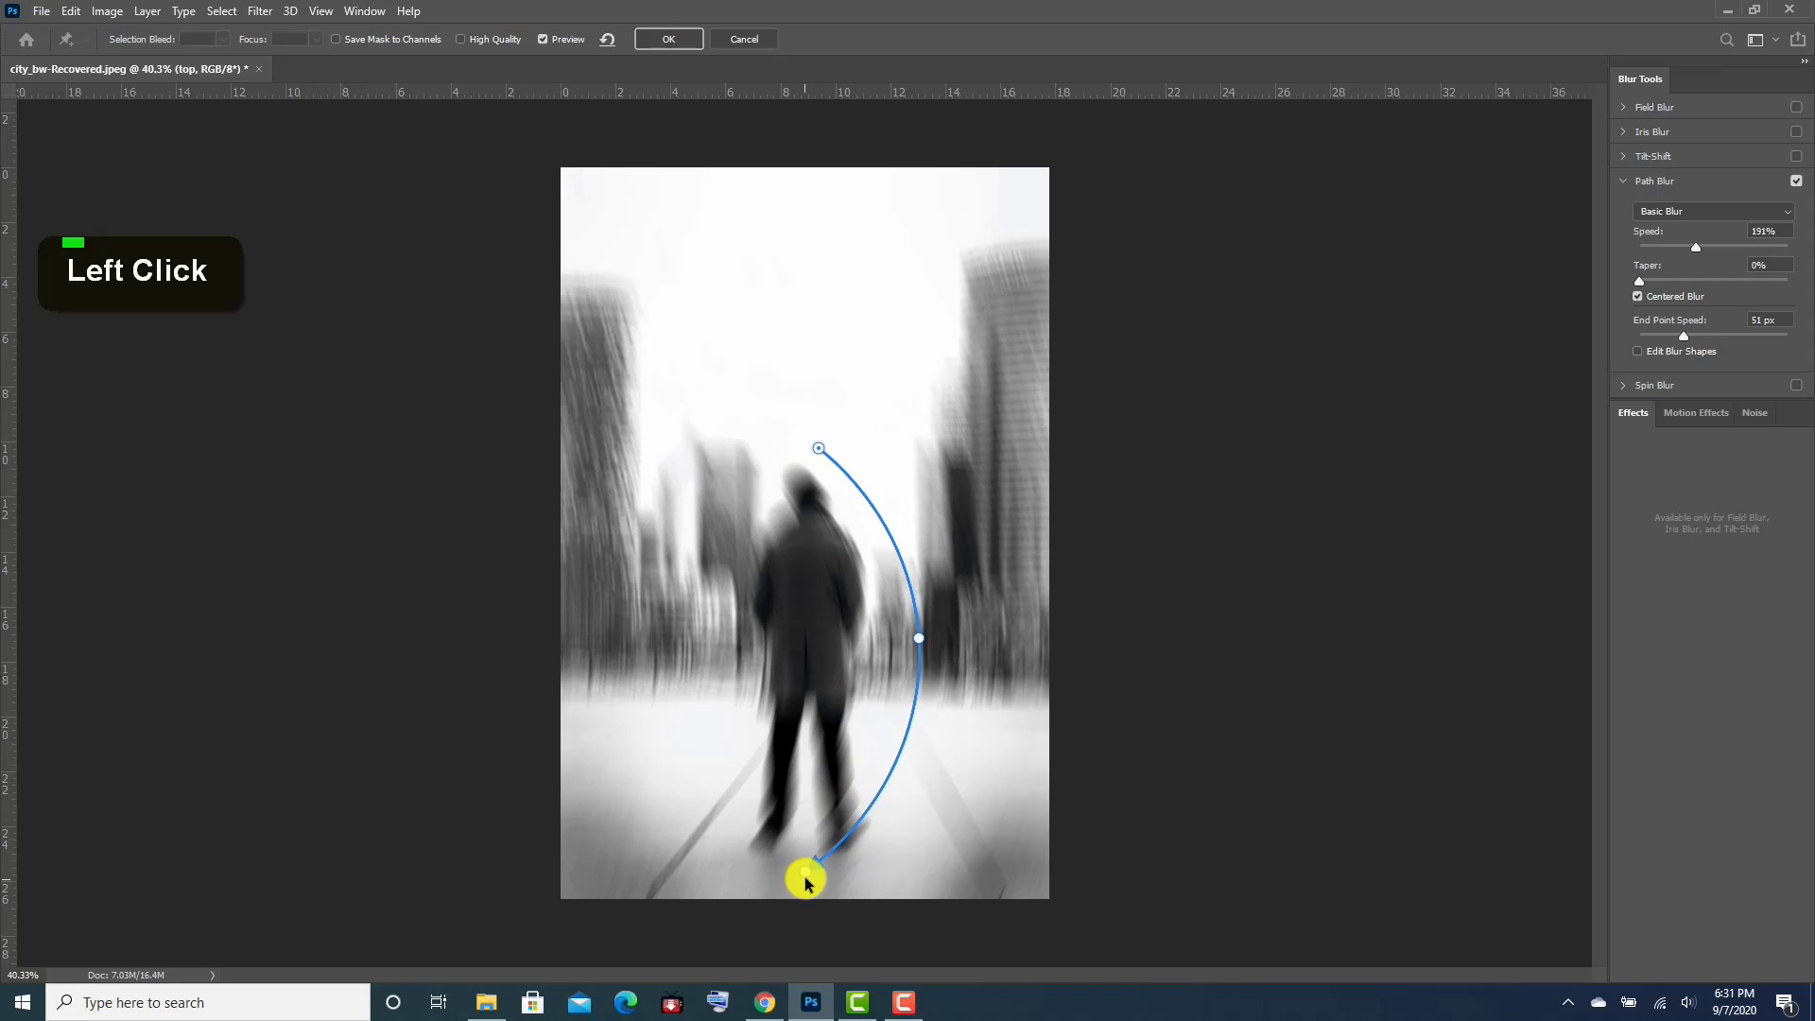
mouse_move(802, 869)
left_mouse_down()
mouse_move(799, 844)
mouse_move(800, 867)
left_mouse_up()
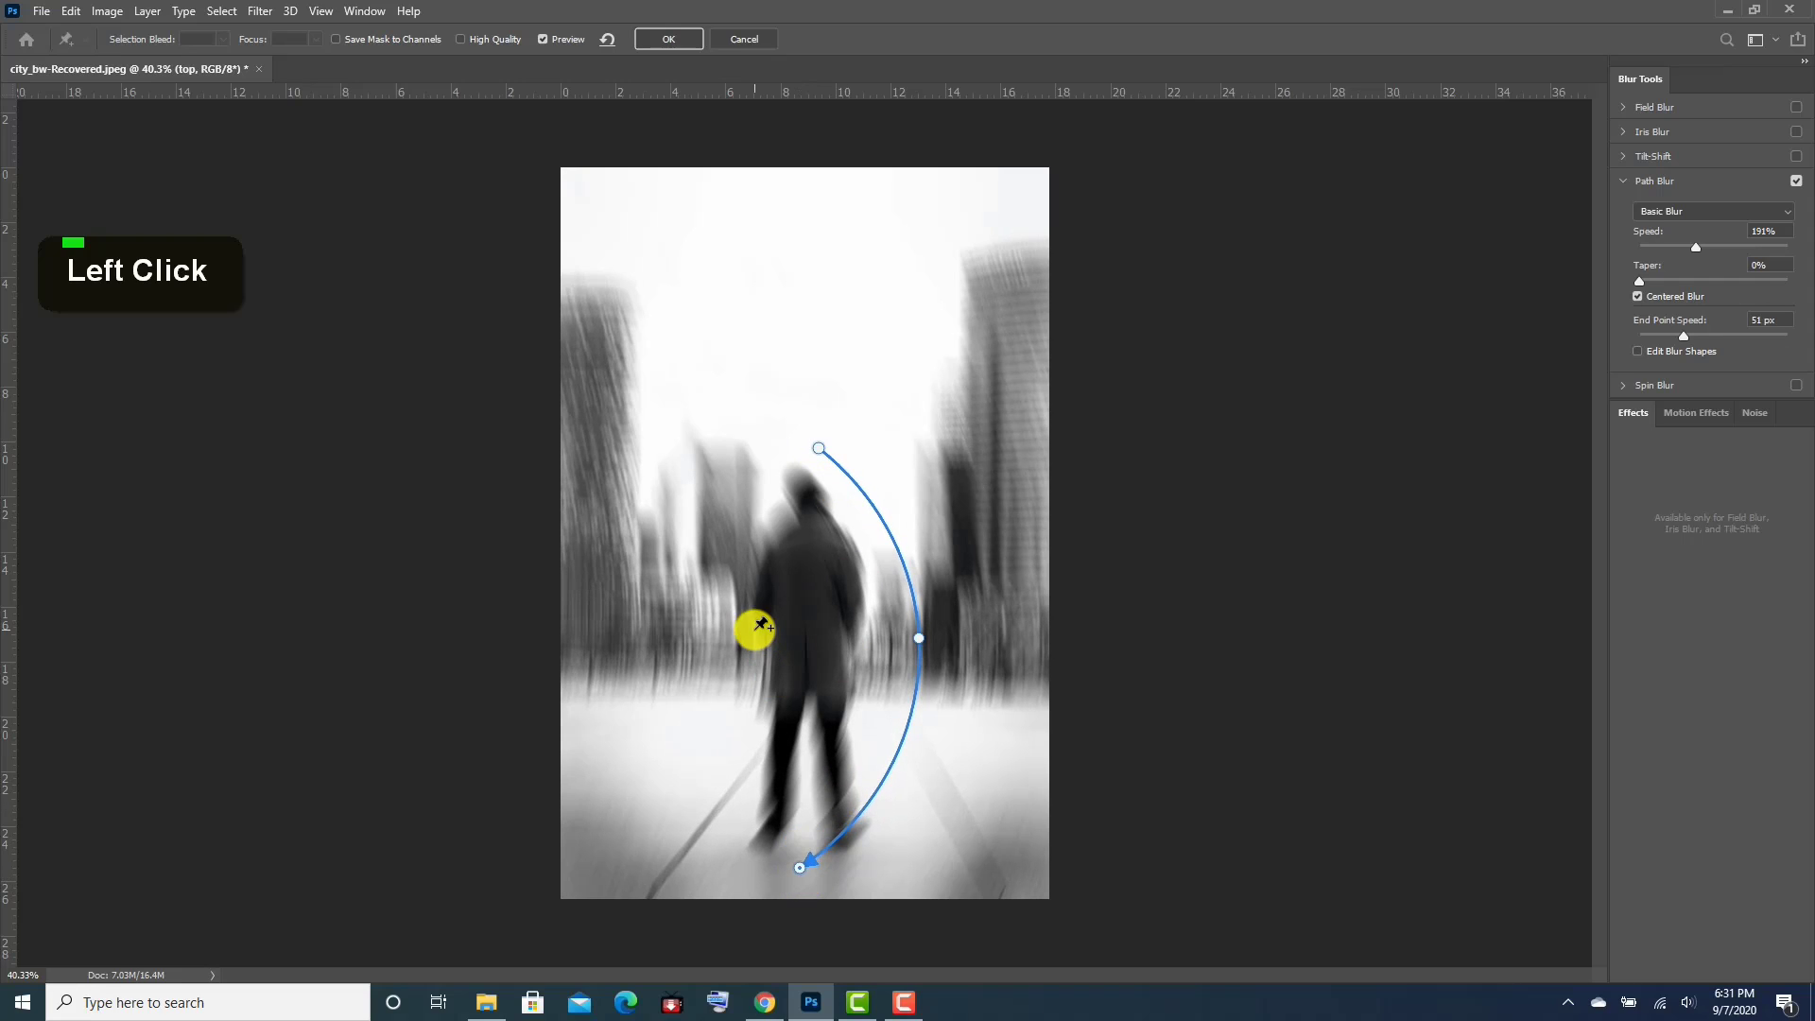
Add a mirrored second blur path bowing around the man's left side, and adjust both curves to enclose him evenly from head to feet.
left_click(777, 446)
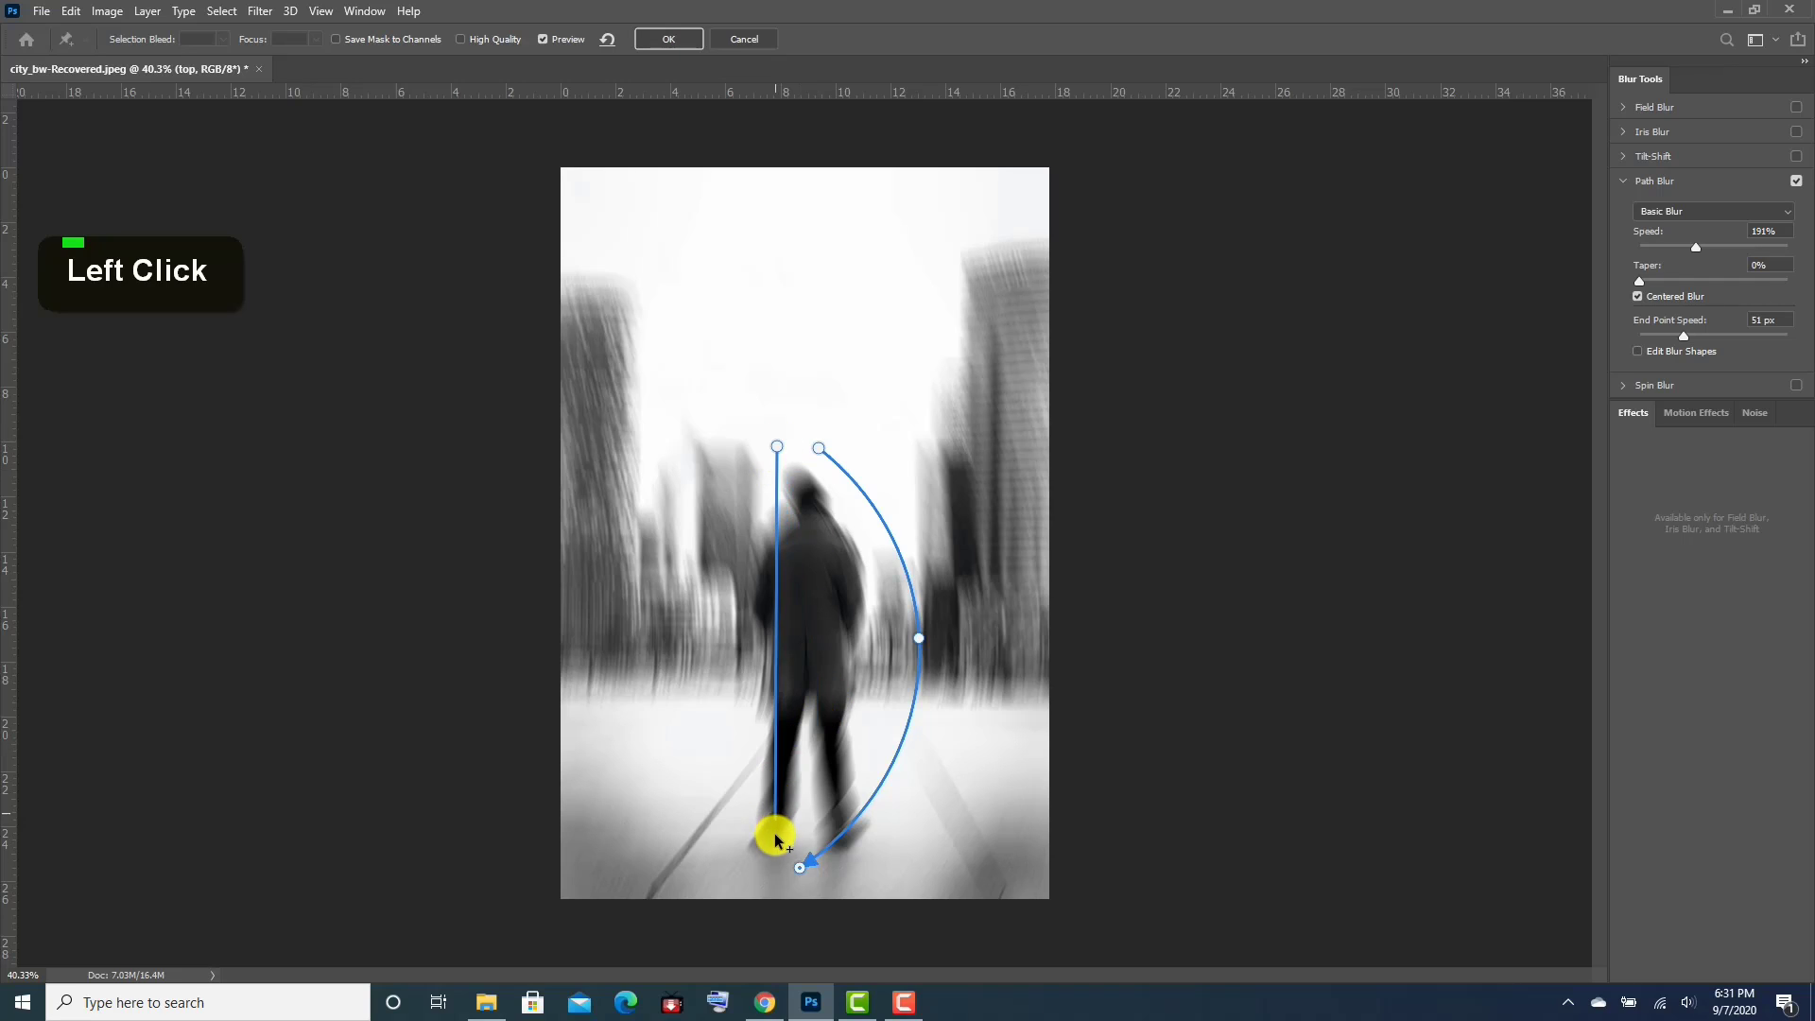
left_click(771, 863)
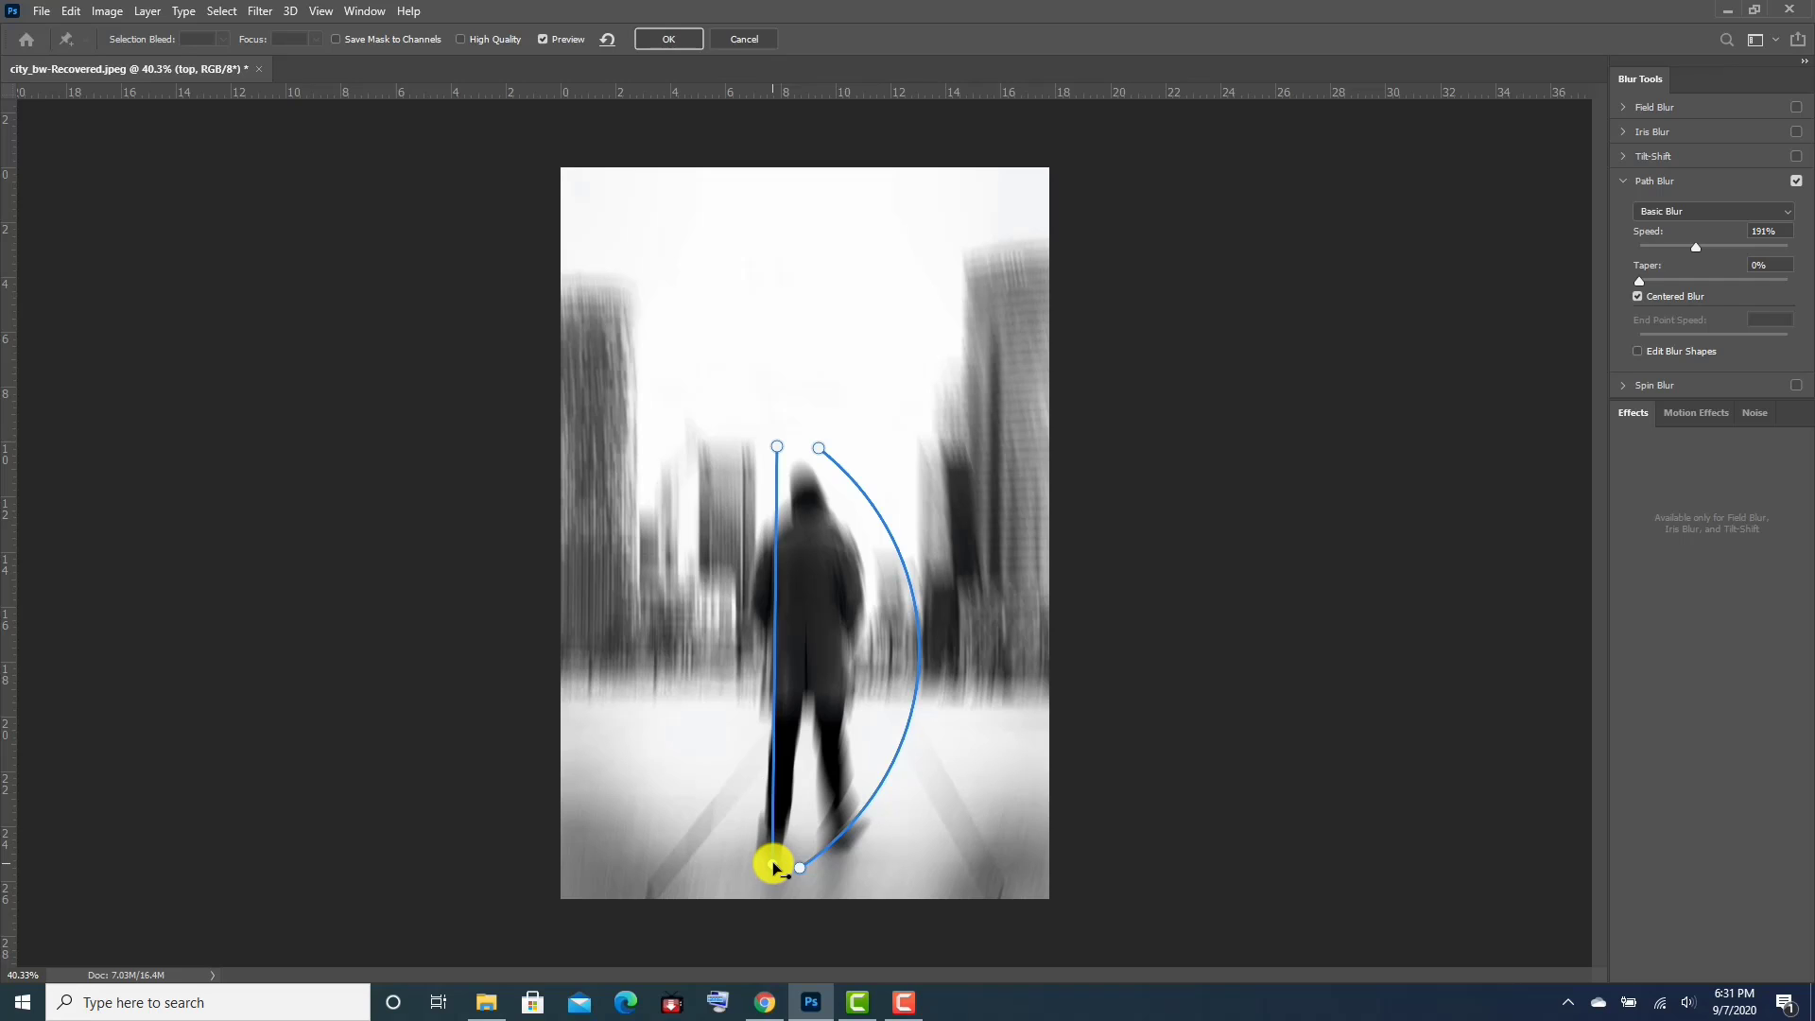
key("Escape")
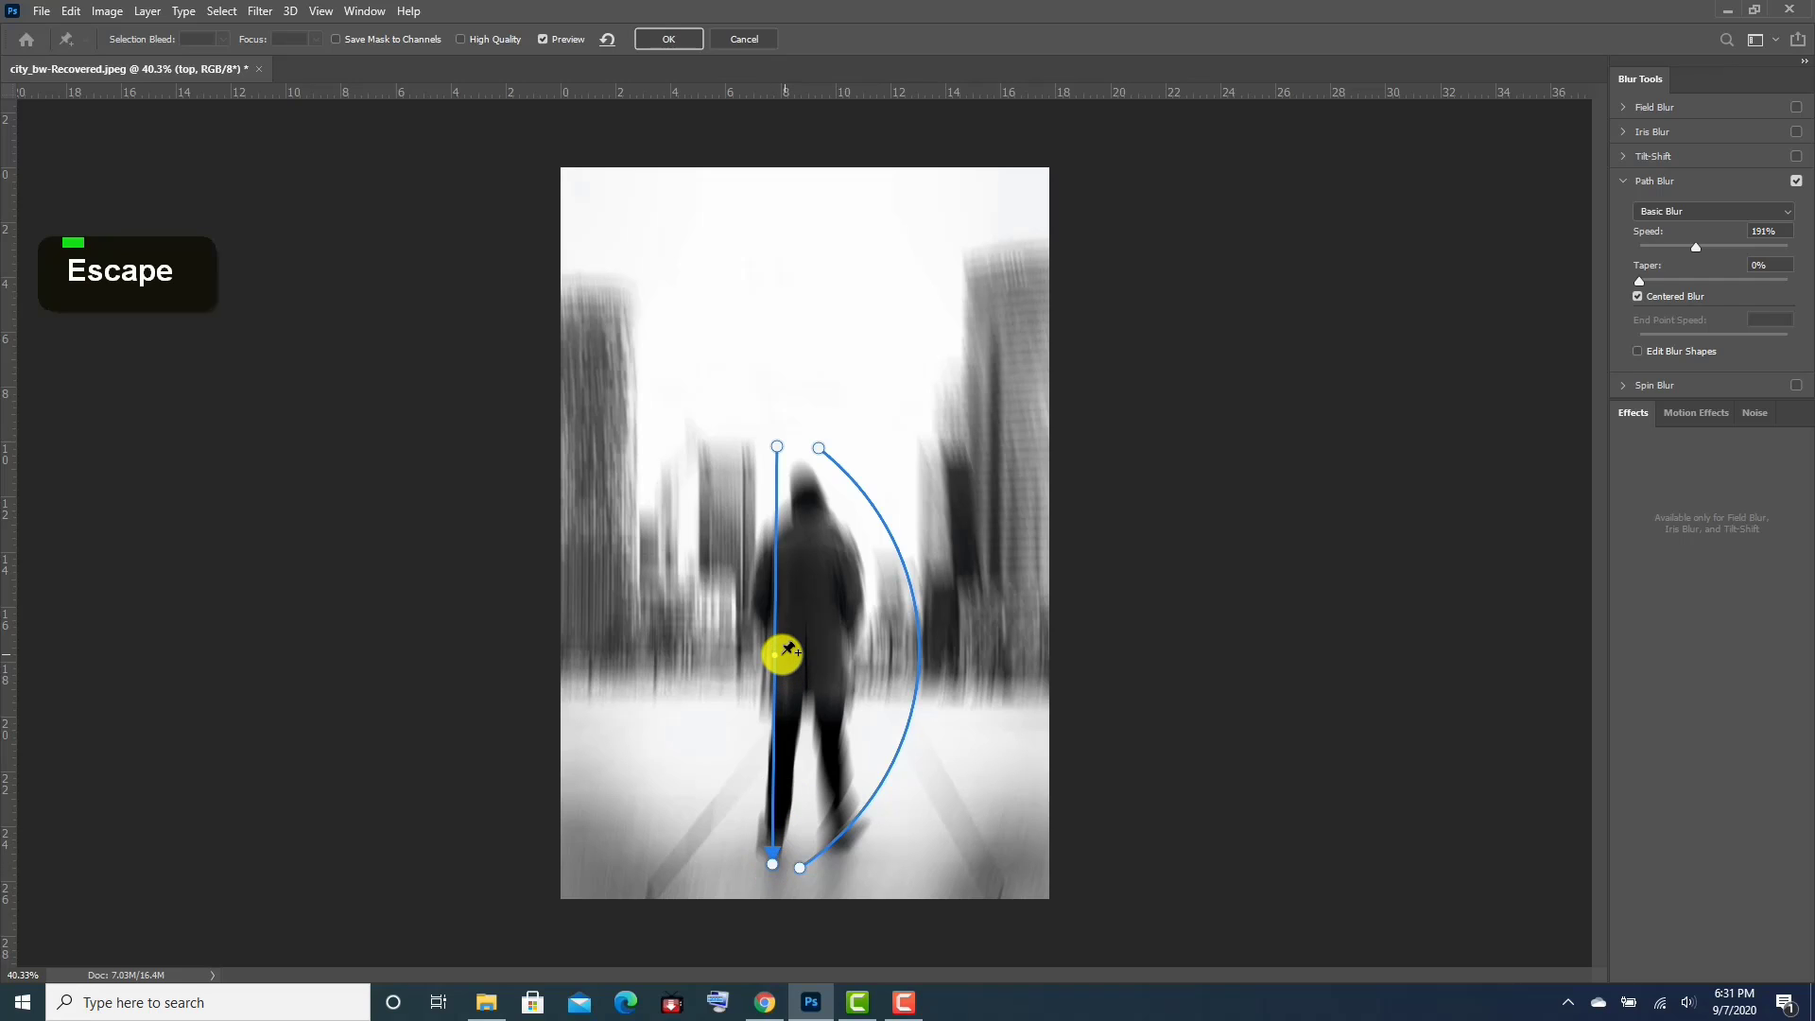
left_click_drag(774, 654, 676, 665)
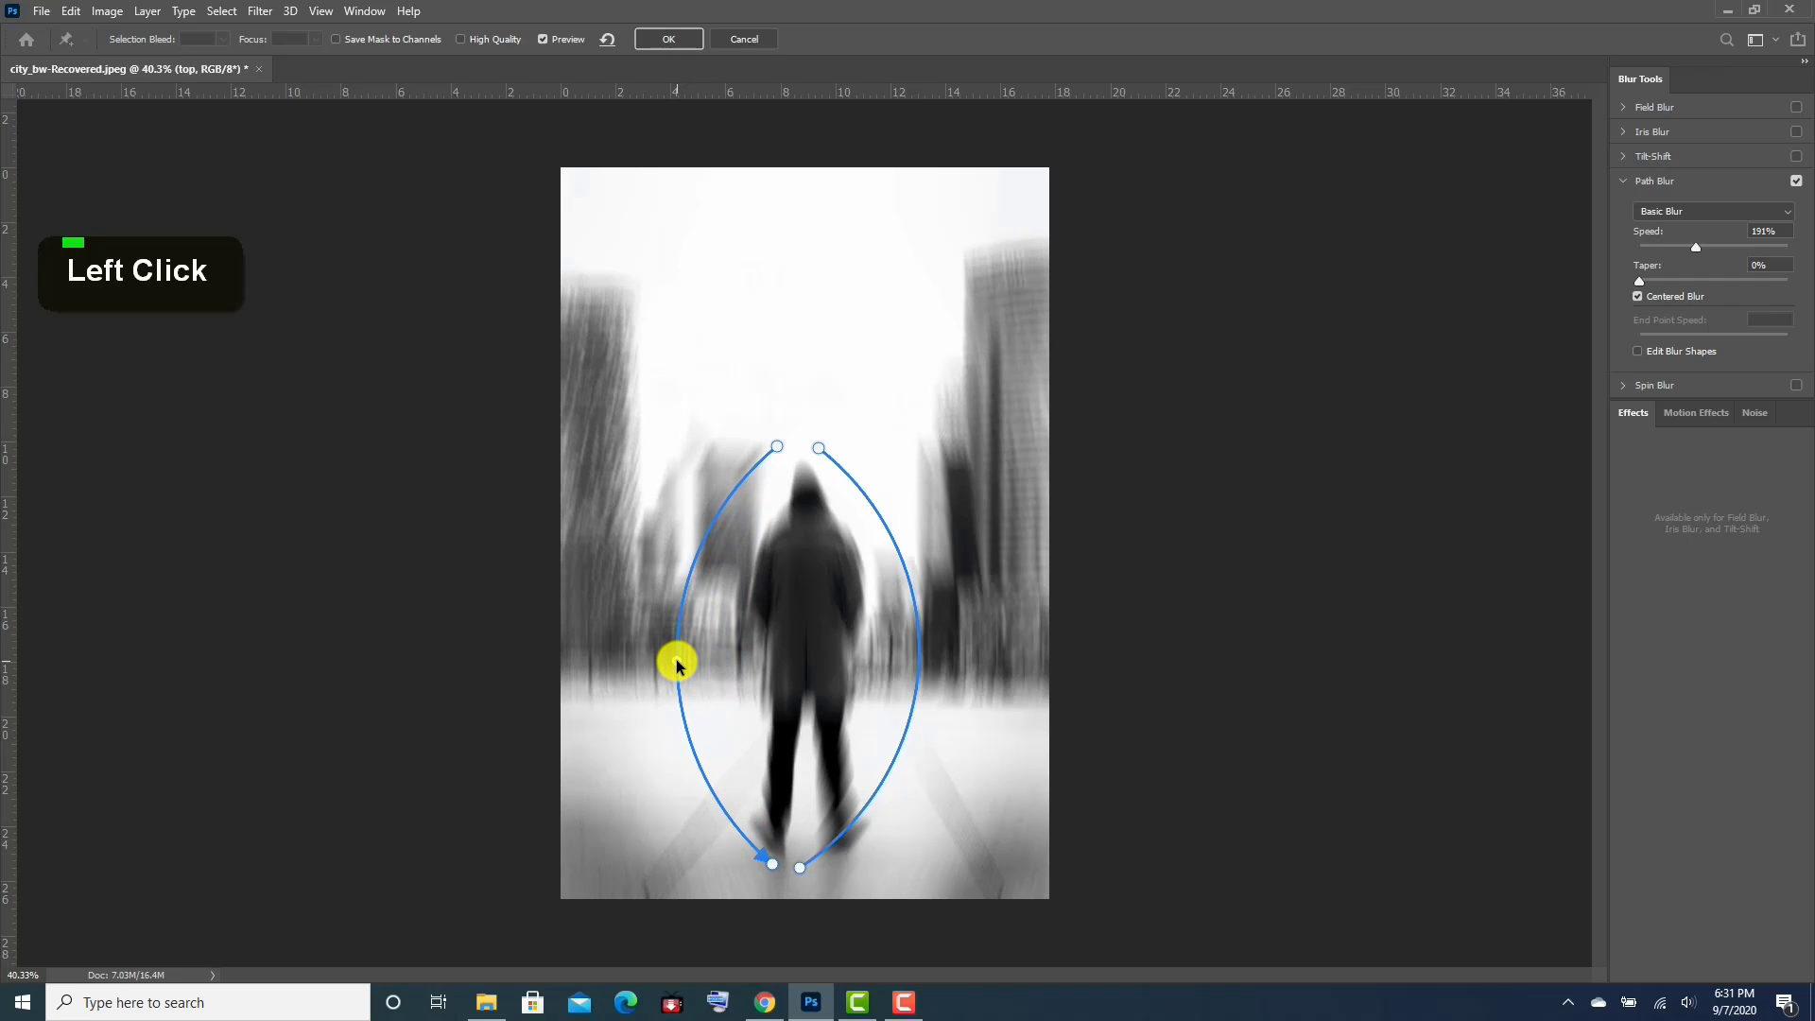
left_click_drag(671, 665, 654, 668)
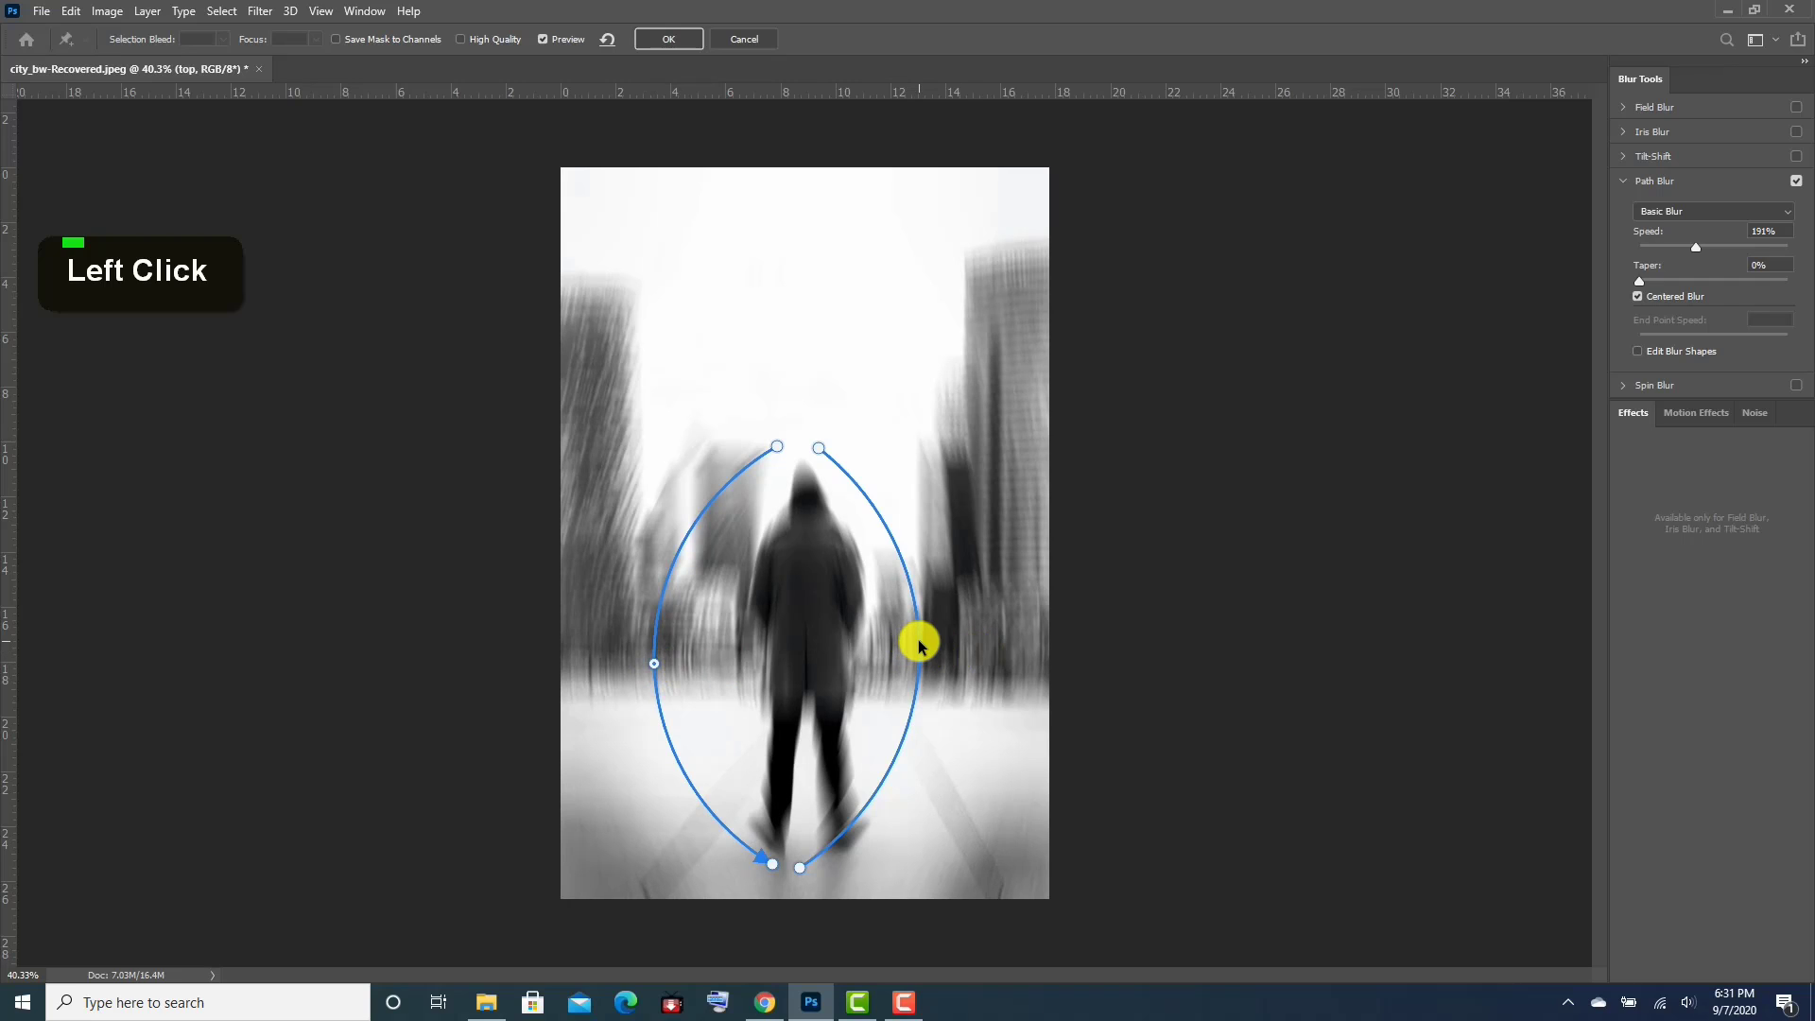
left_click_drag(920, 650, 956, 638)
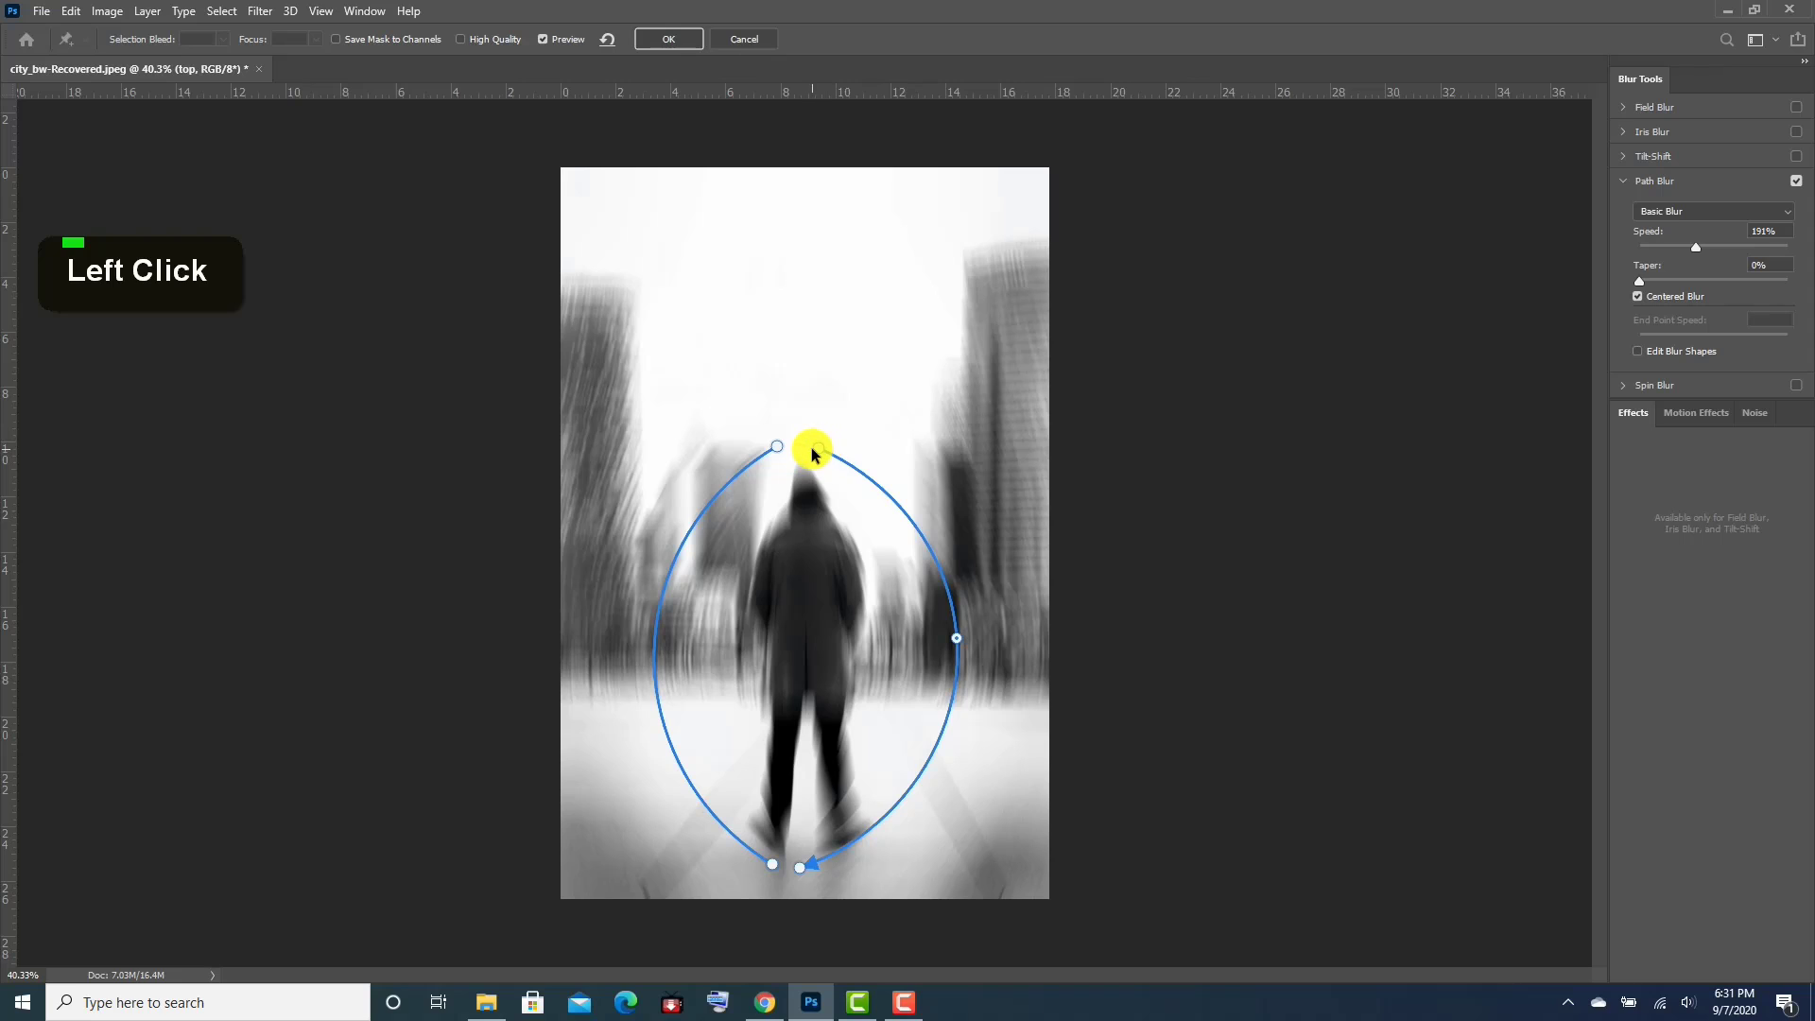
mouse_move(819, 448)
left_mouse_down()
mouse_move(840, 443)
mouse_move(789, 436)
mouse_move(789, 474)
mouse_move(840, 475)
left_mouse_up()
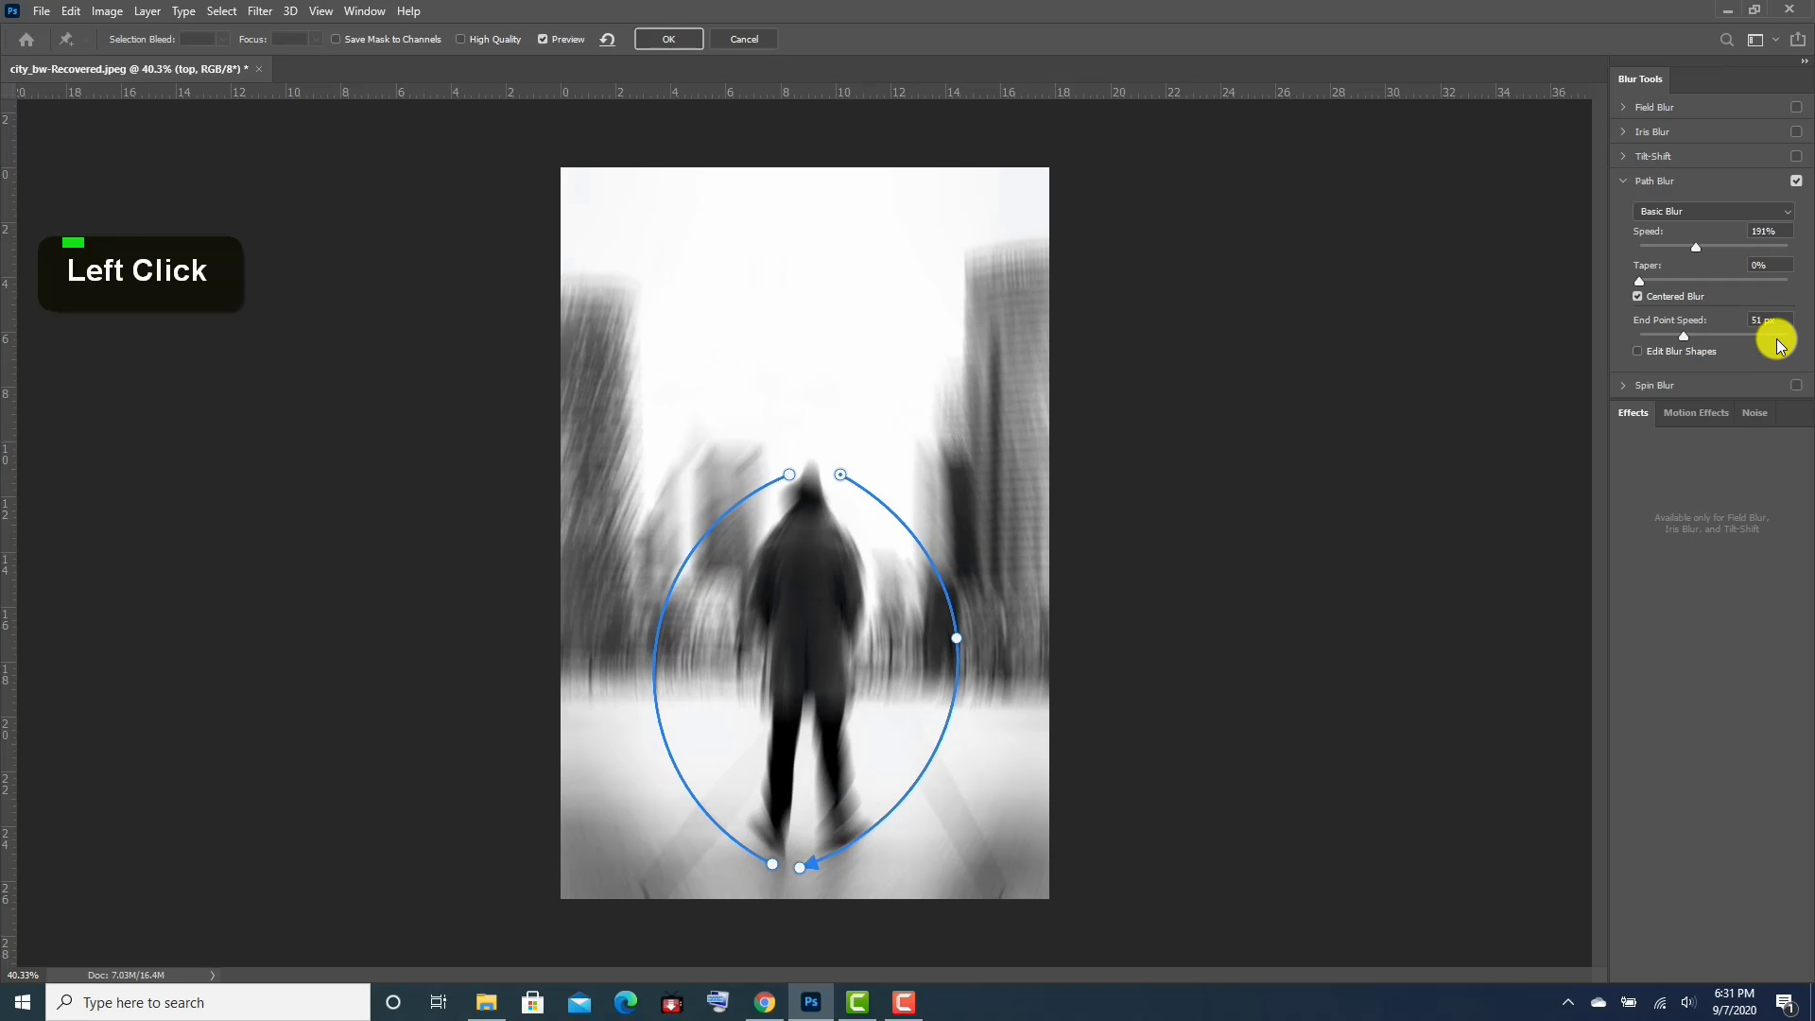
Set the blur speed to 258% and the end point speed to 123 px, and apply the Path Blur.
left_click_drag(1693, 244, 1716, 244)
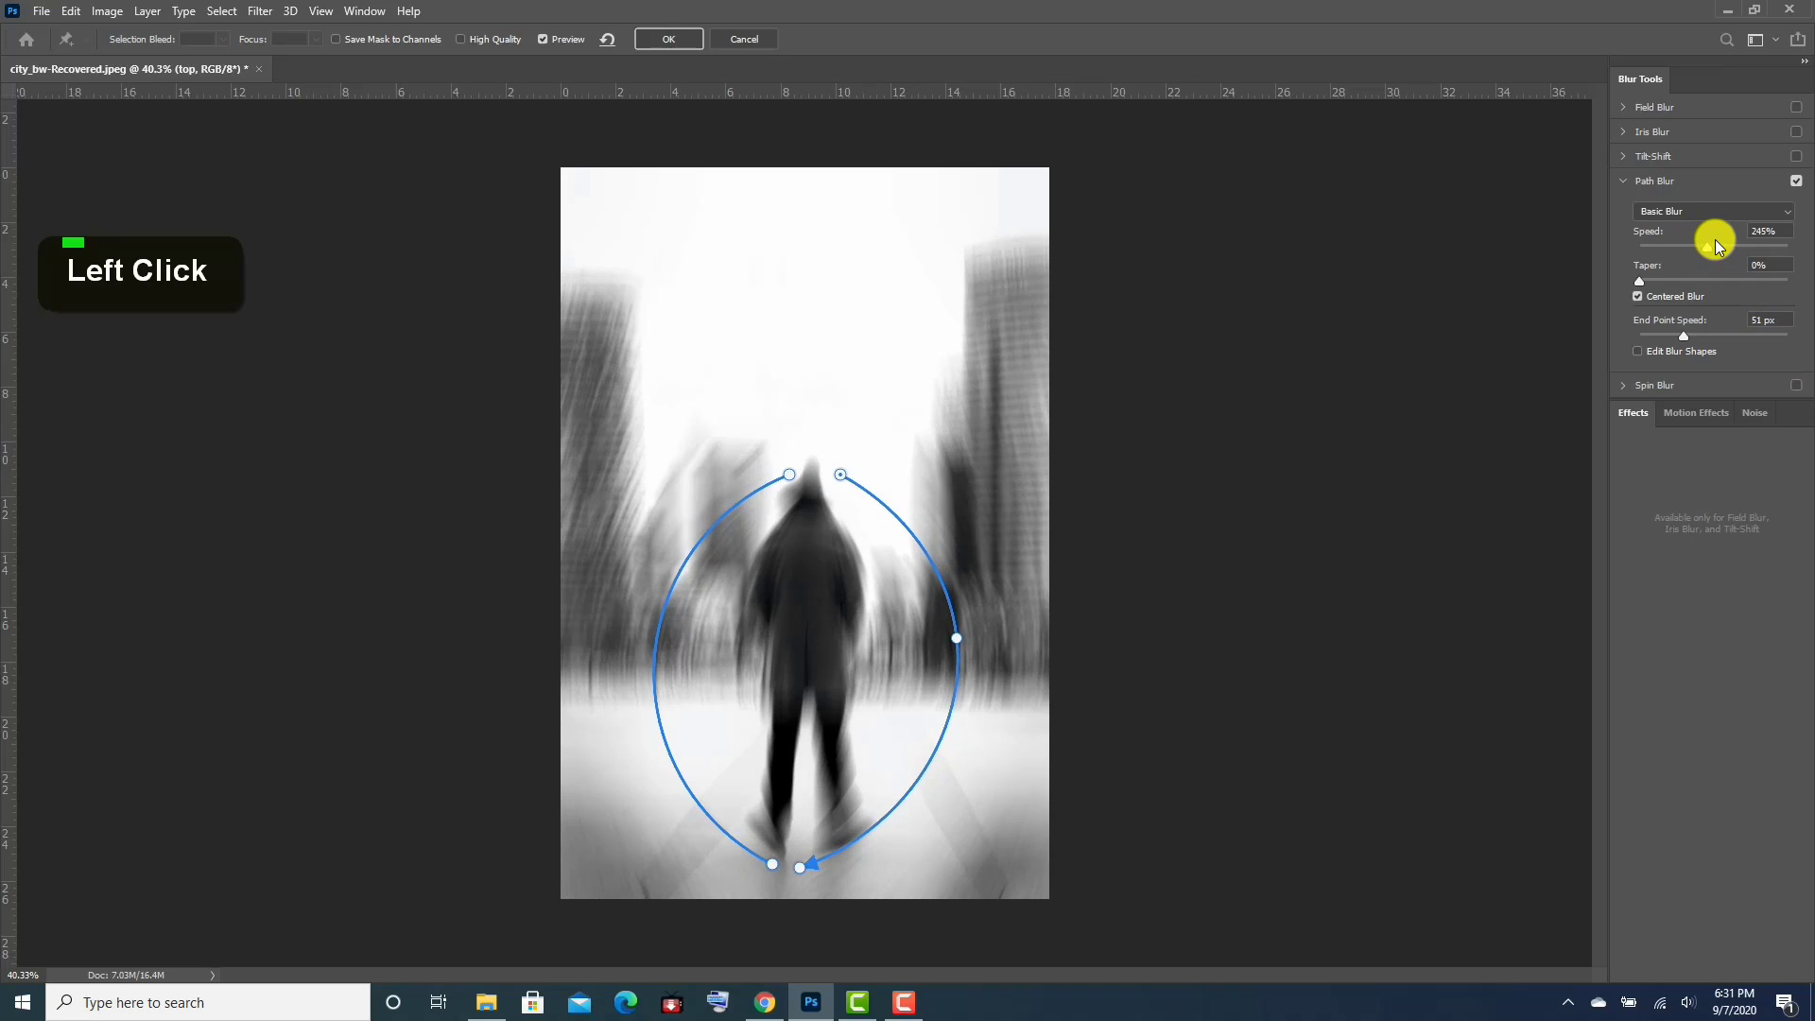
mouse_move(1683, 335)
left_mouse_down()
mouse_move(1661, 338)
mouse_move(1749, 333)
mouse_move(1694, 332)
left_mouse_up()
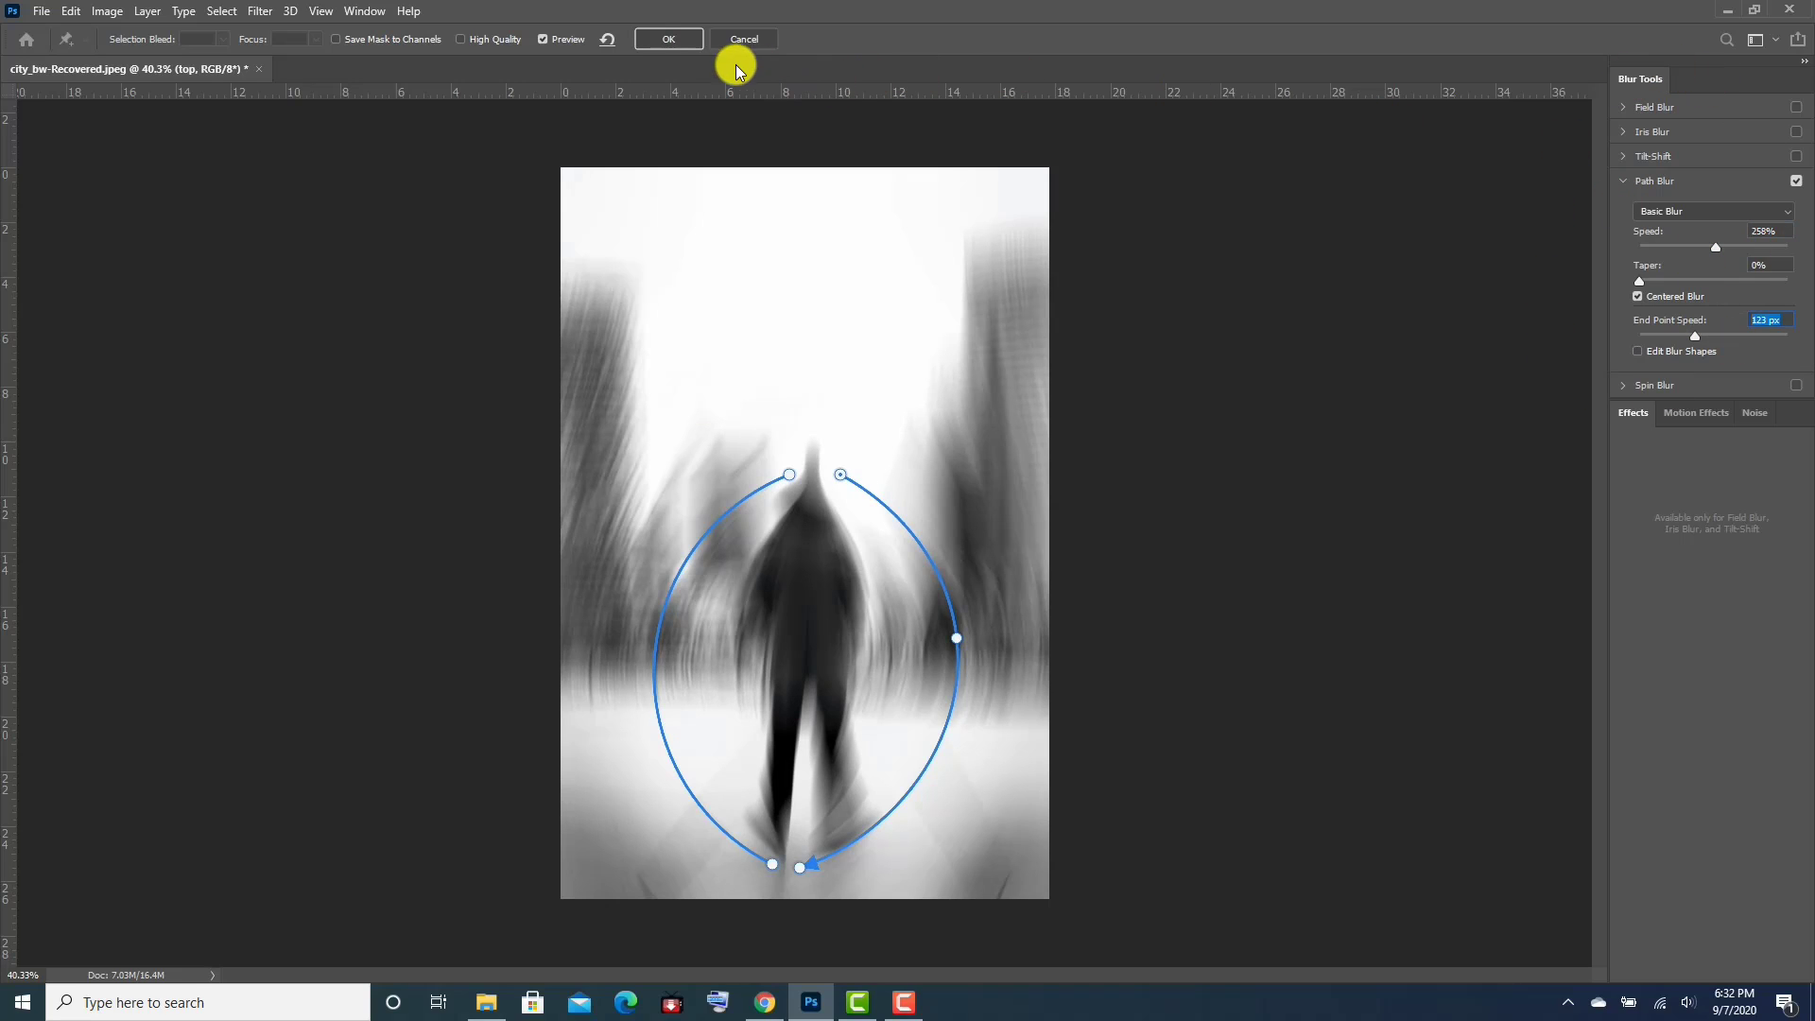
left_click(667, 42)
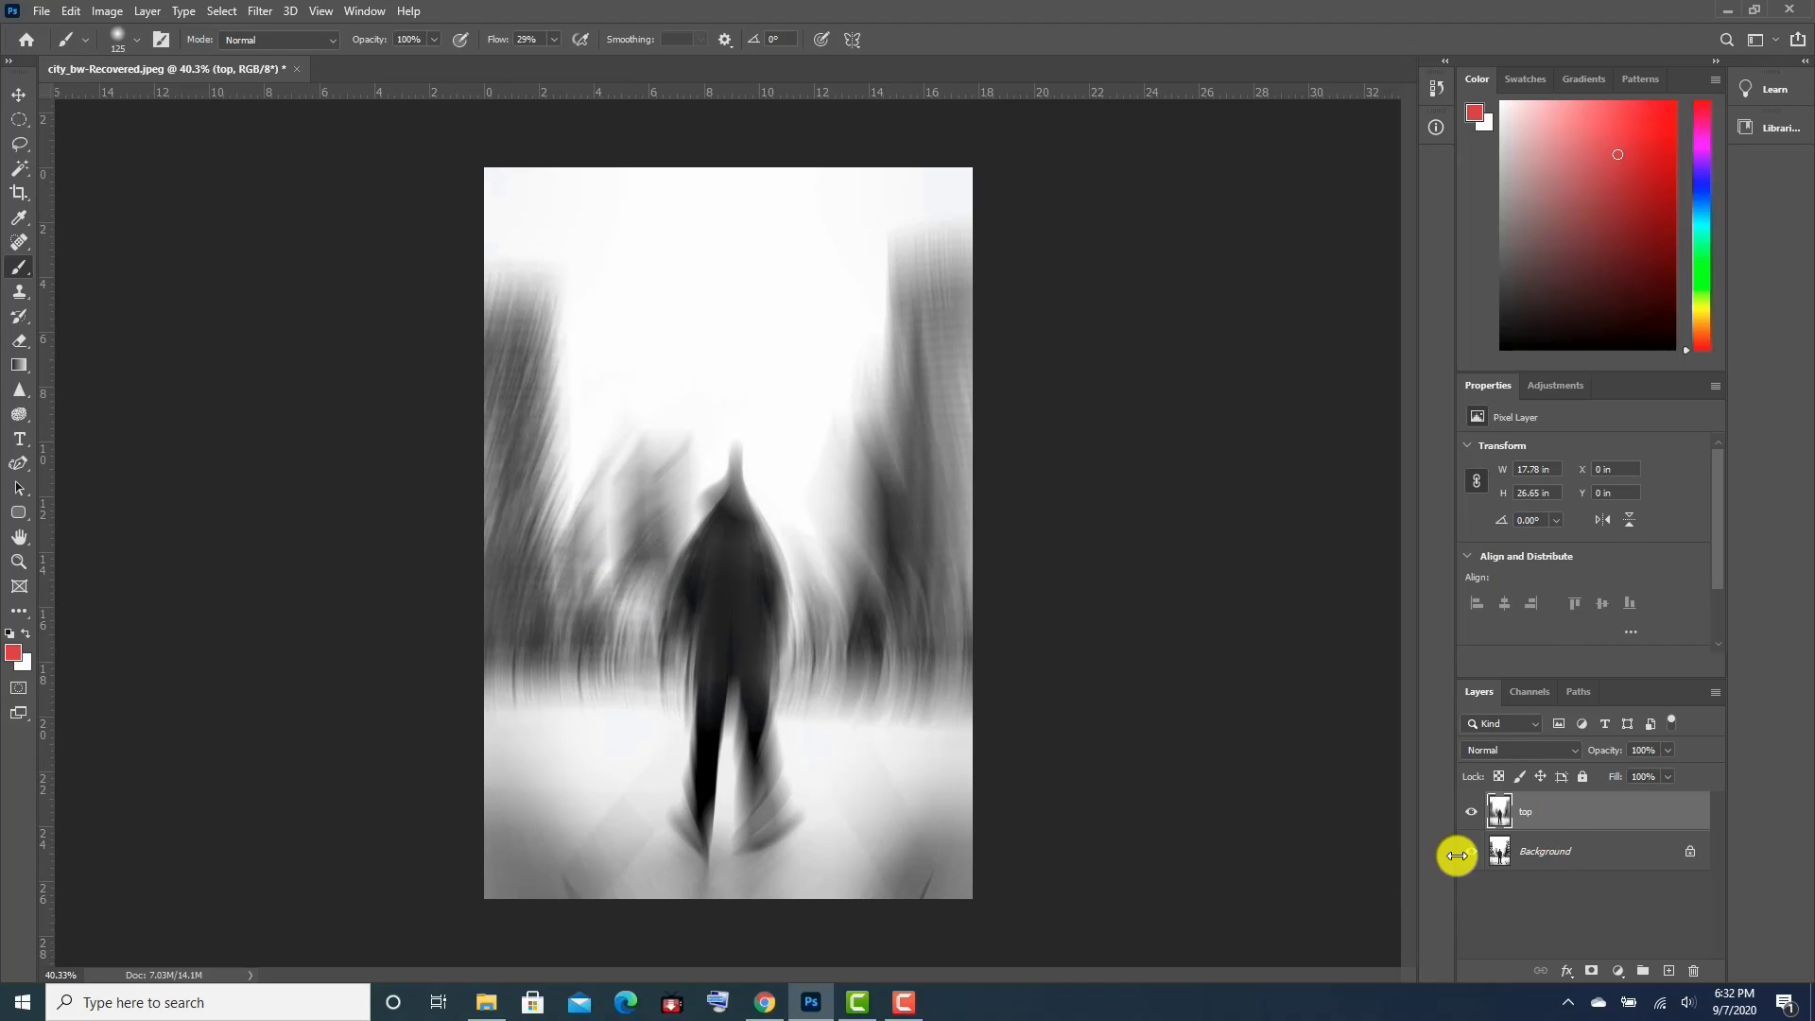
Add a white layer mask to the top layer and set up a soft brush of 146 px with 0% hardness.
left_click(1595, 972)
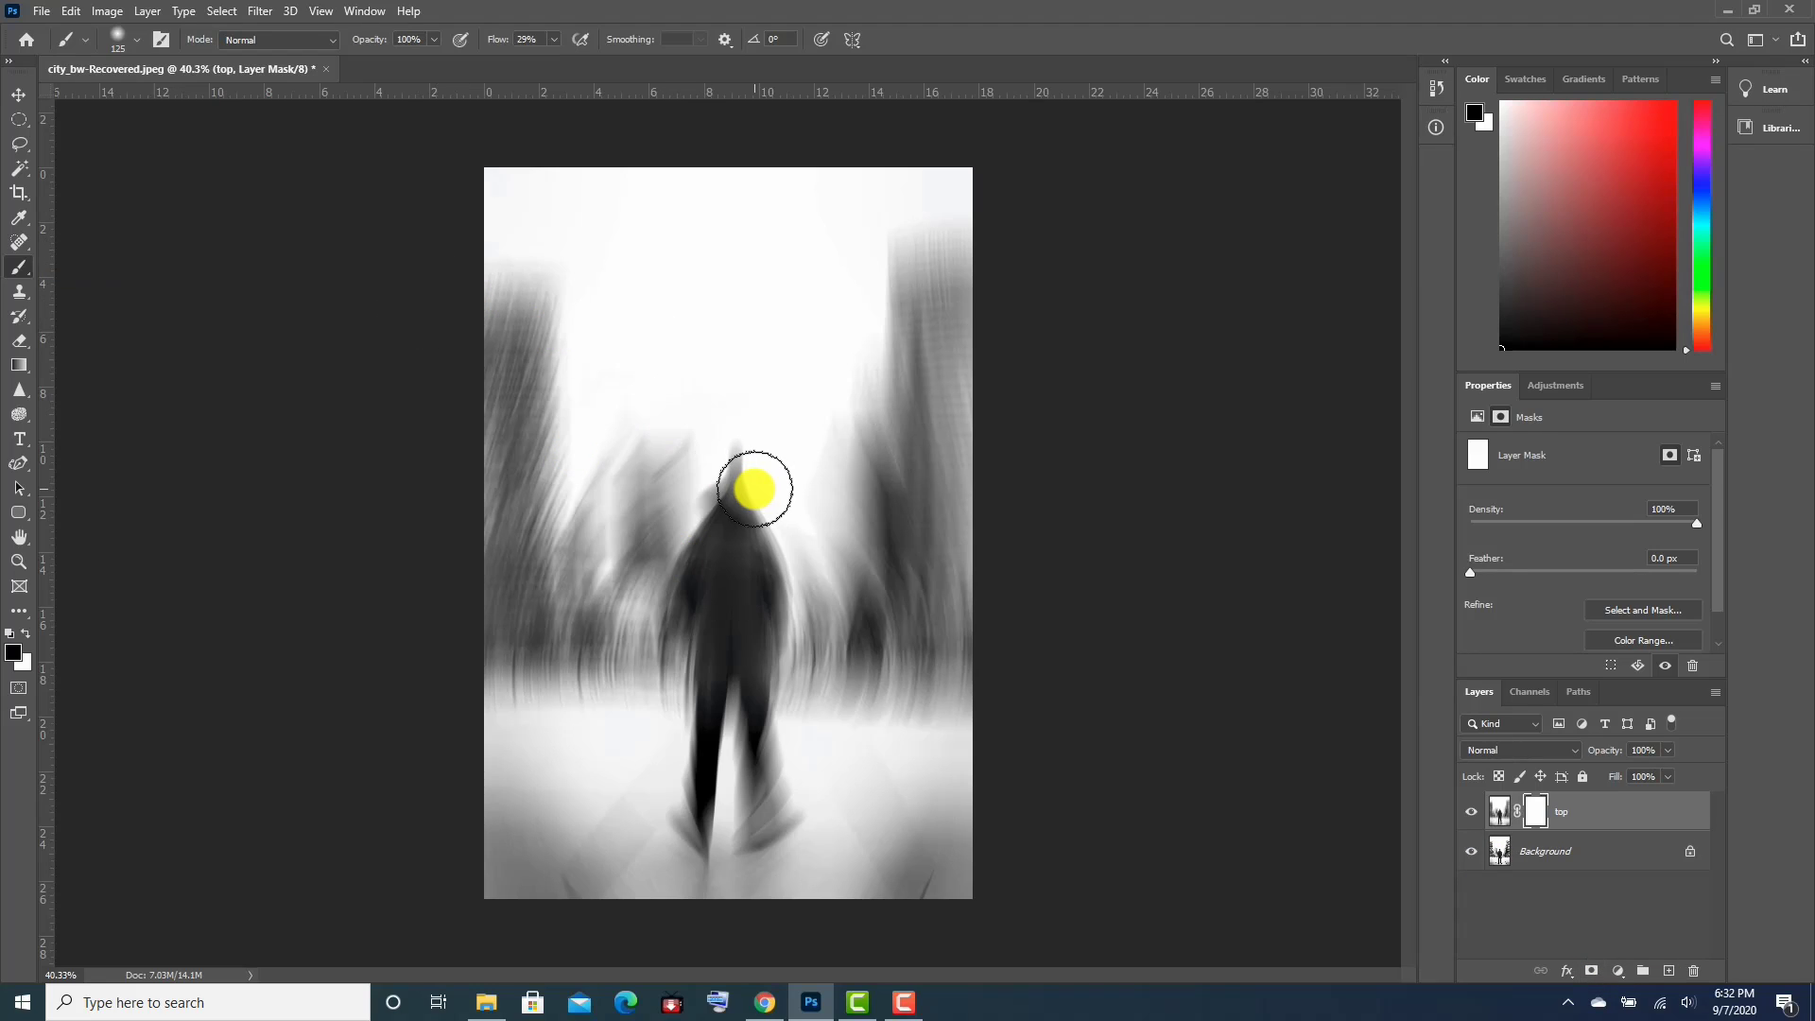
left_click(144, 36)
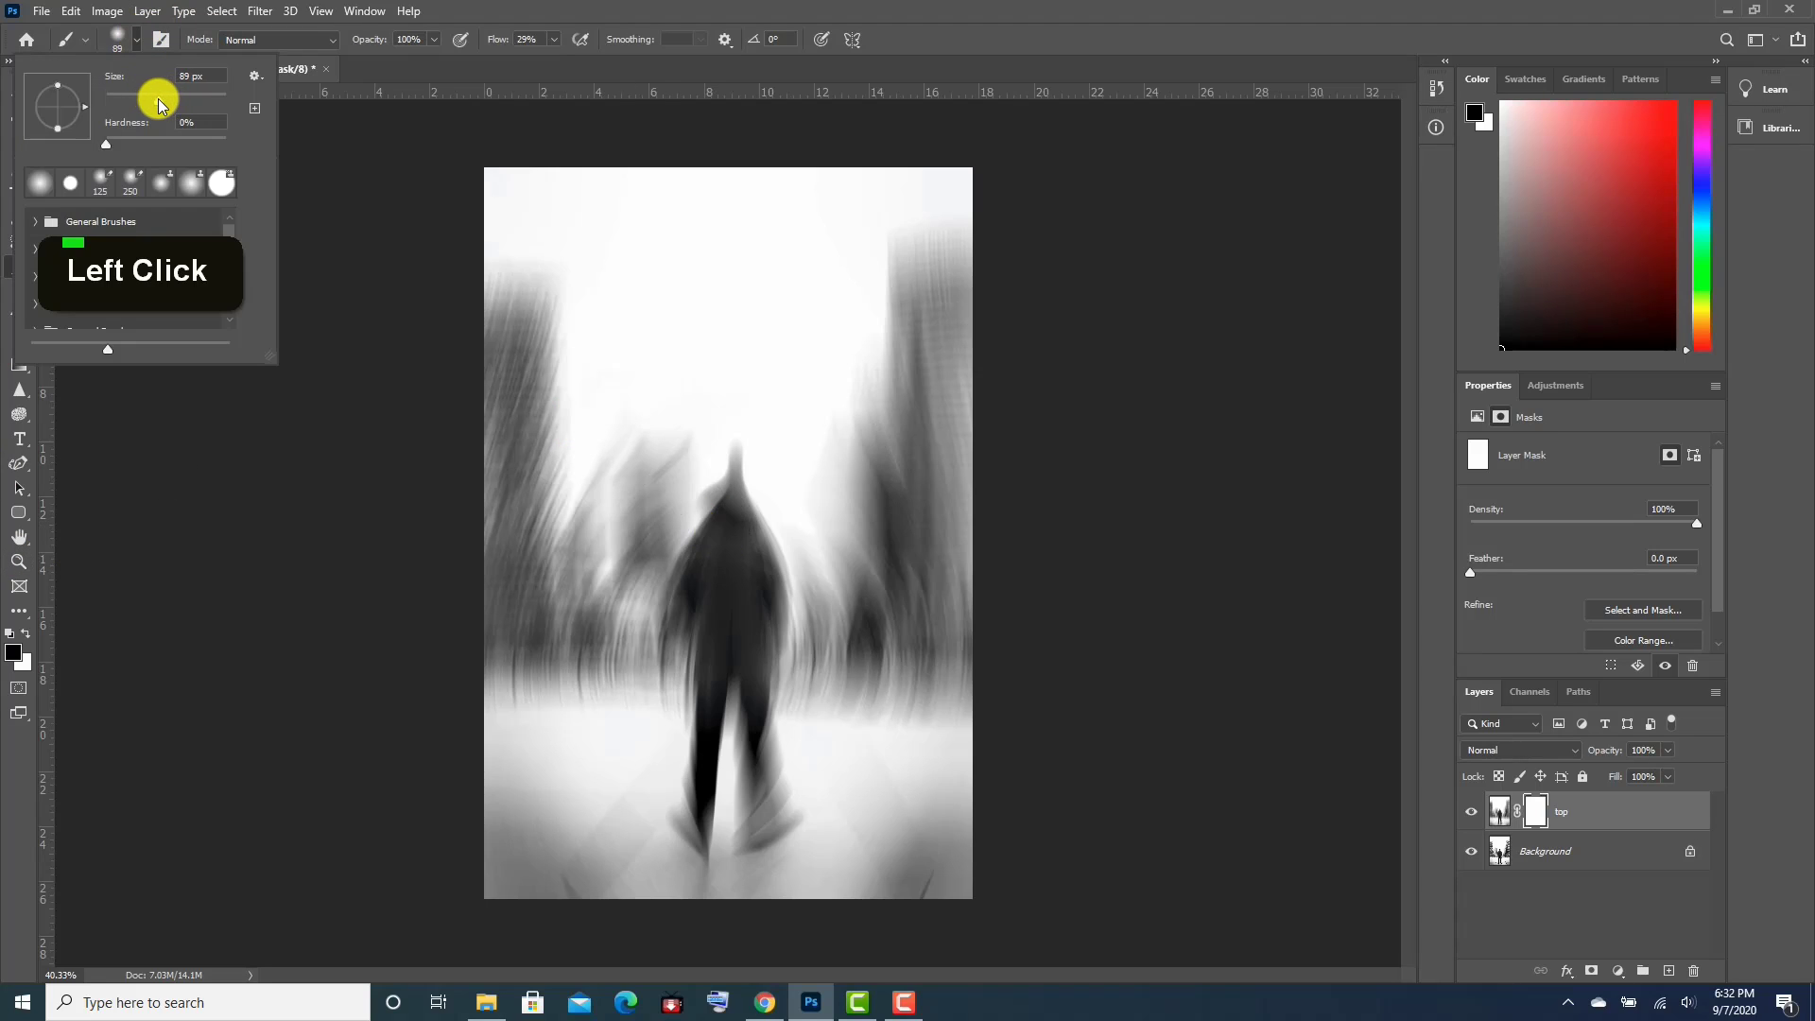
left_click(181, 90)
left_click(93, 145)
left_click(697, 405)
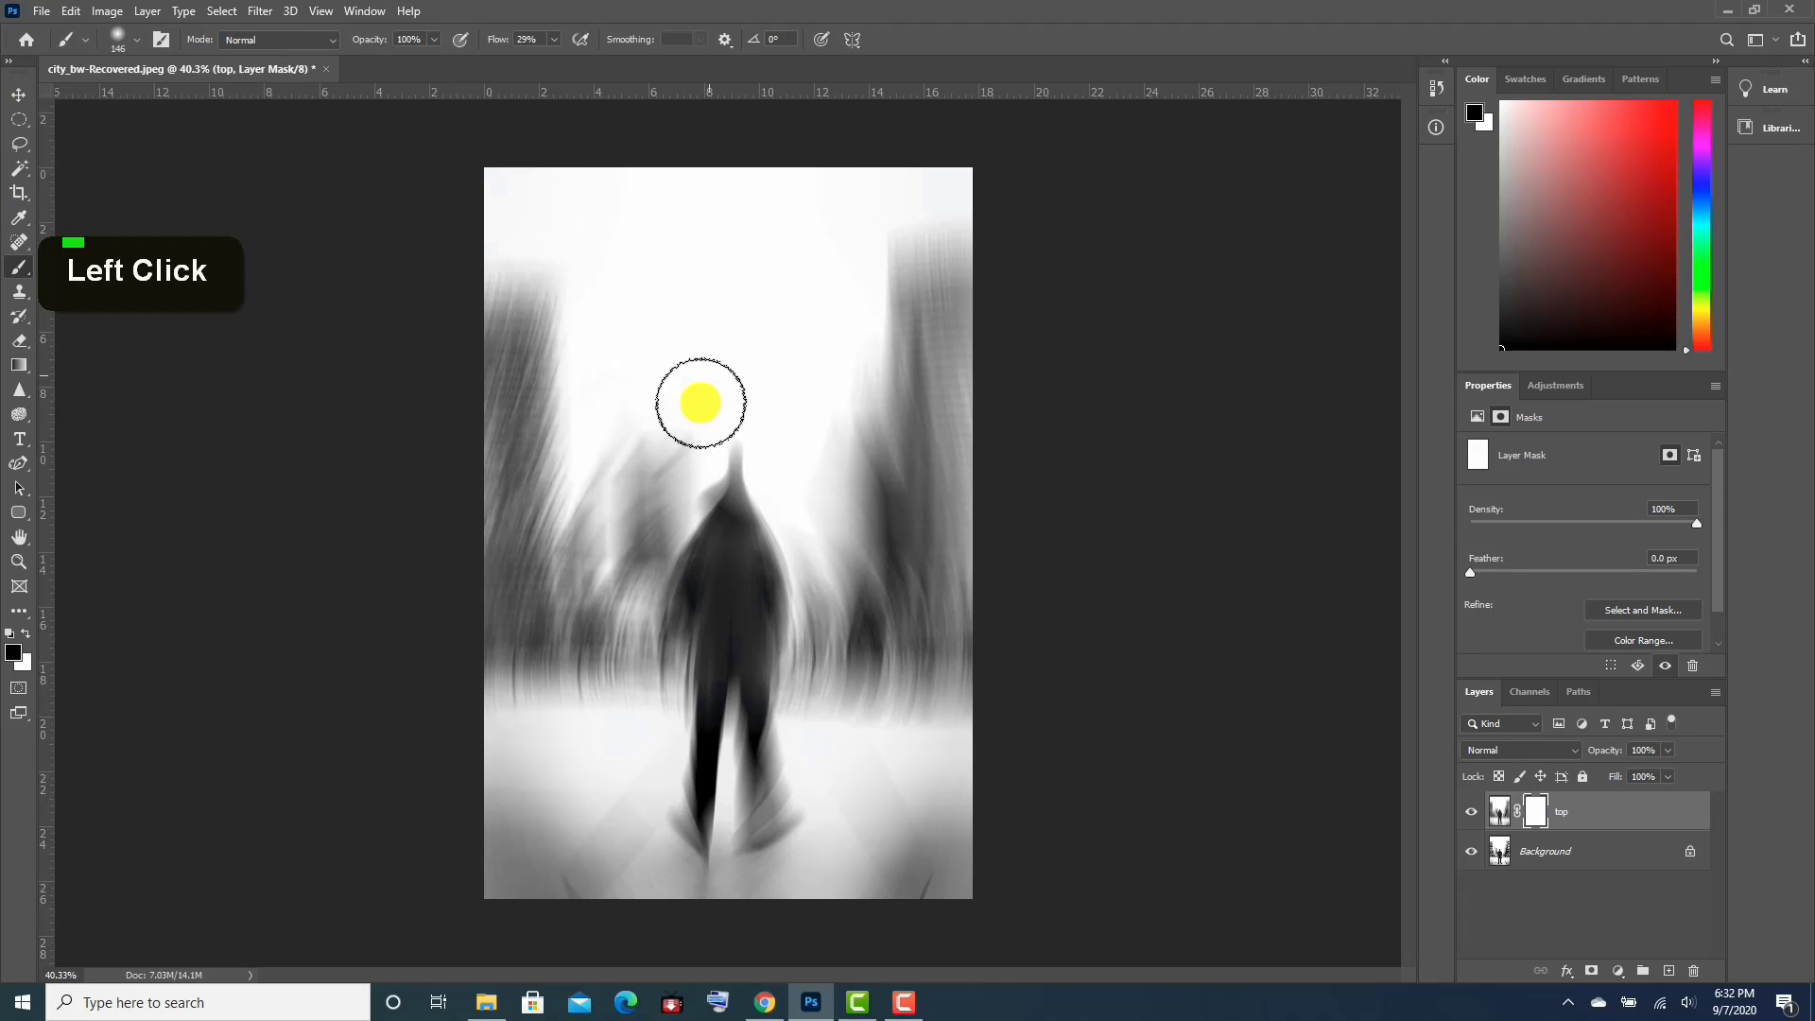
Paint black on the mask at 15% flow over the man's head, shoulders and coat, and check the painted mask on its own.
left_click(732, 484)
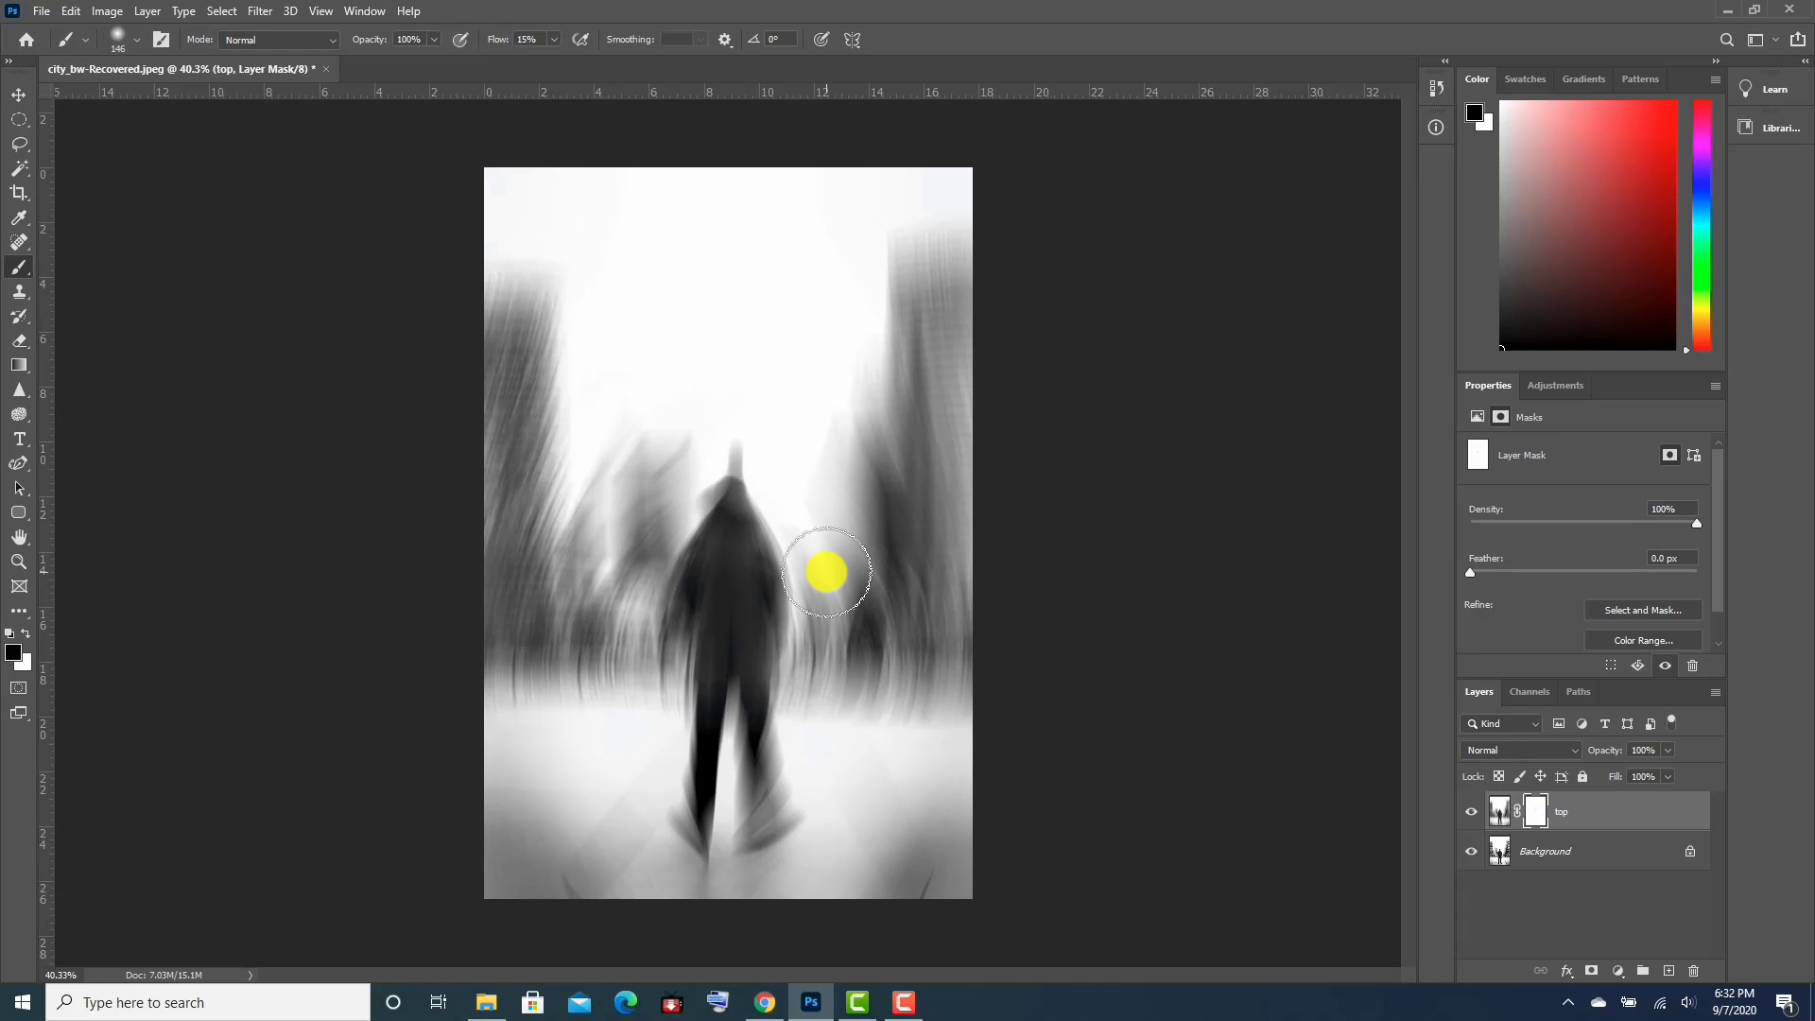
left_click(745, 519)
left_click(745, 580)
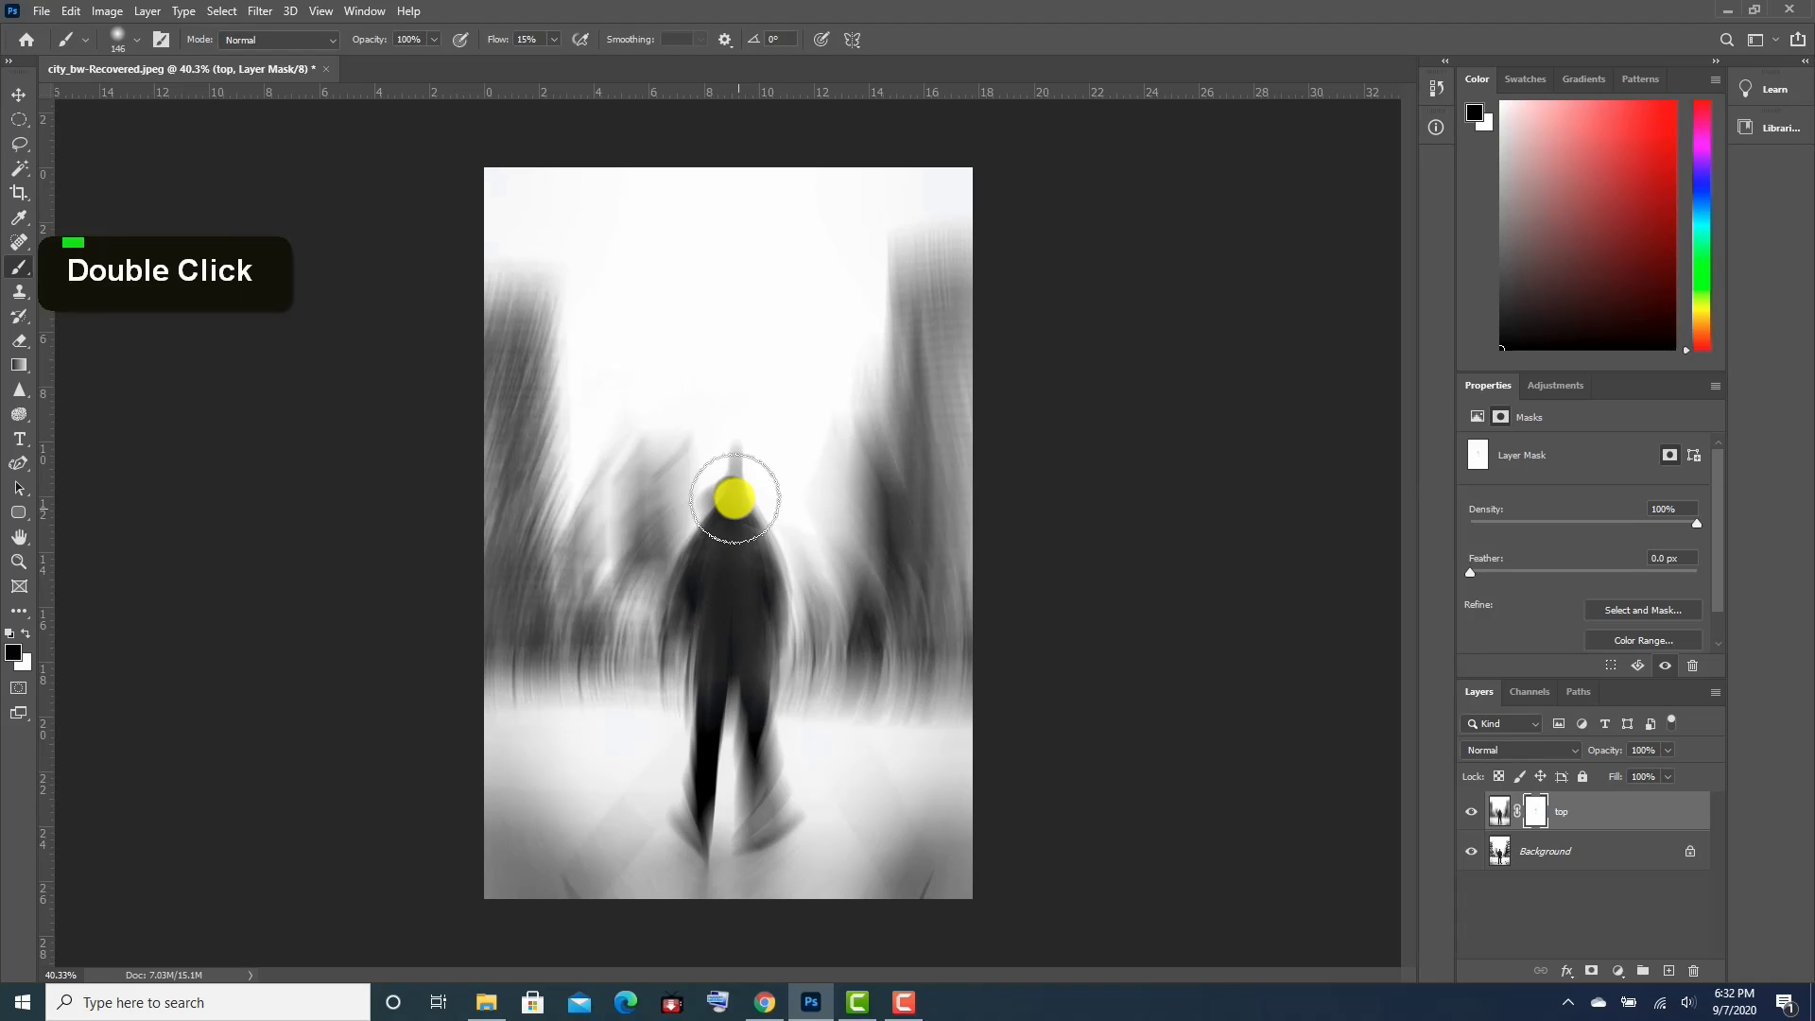
left_click(749, 494)
left_click(727, 532)
mouse_move(728, 532)
left_mouse_down()
mouse_move(694, 592)
mouse_move(697, 646)
mouse_move(732, 691)
mouse_move(758, 627)
mouse_move(734, 505)
left_mouse_up()
double_click(725, 502)
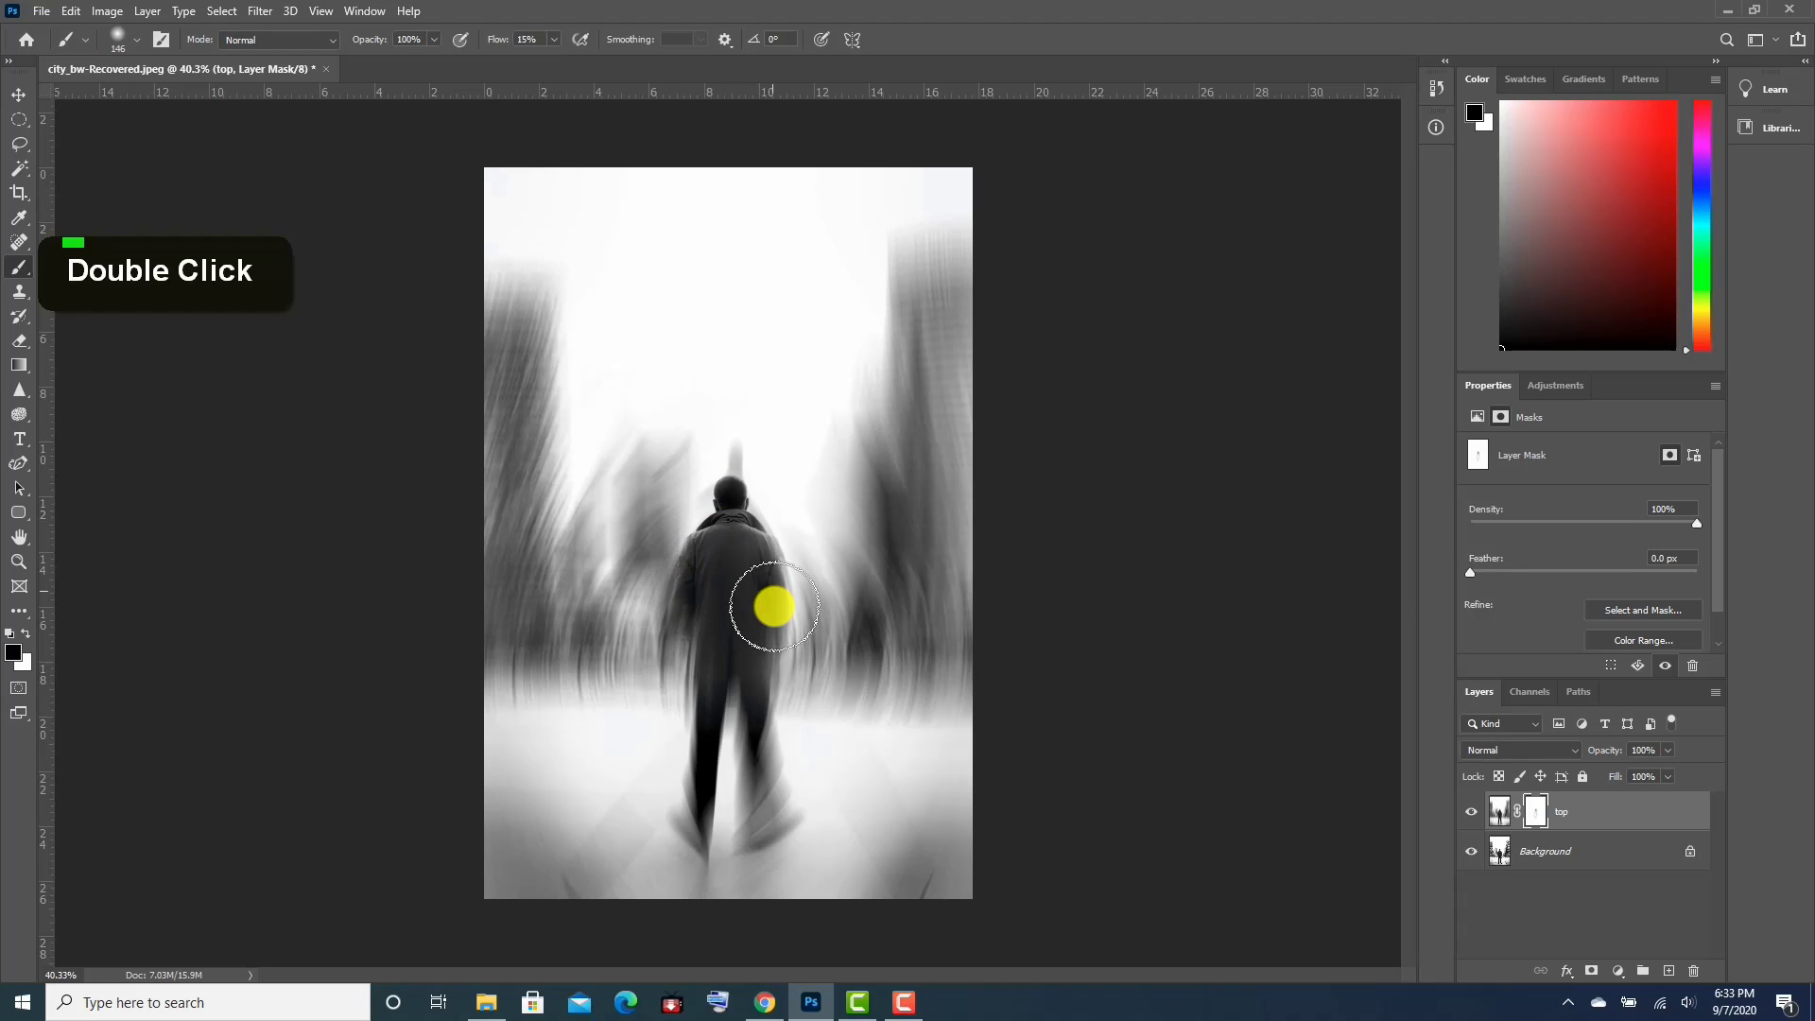
mouse_move(773, 587)
left_mouse_down()
mouse_move(784, 664)
mouse_move(756, 552)
mouse_move(773, 690)
mouse_move(757, 573)
mouse_move(792, 710)
mouse_move(750, 586)
mouse_move(712, 730)
mouse_move(669, 594)
mouse_move(661, 714)
mouse_move(681, 769)
left_mouse_up()
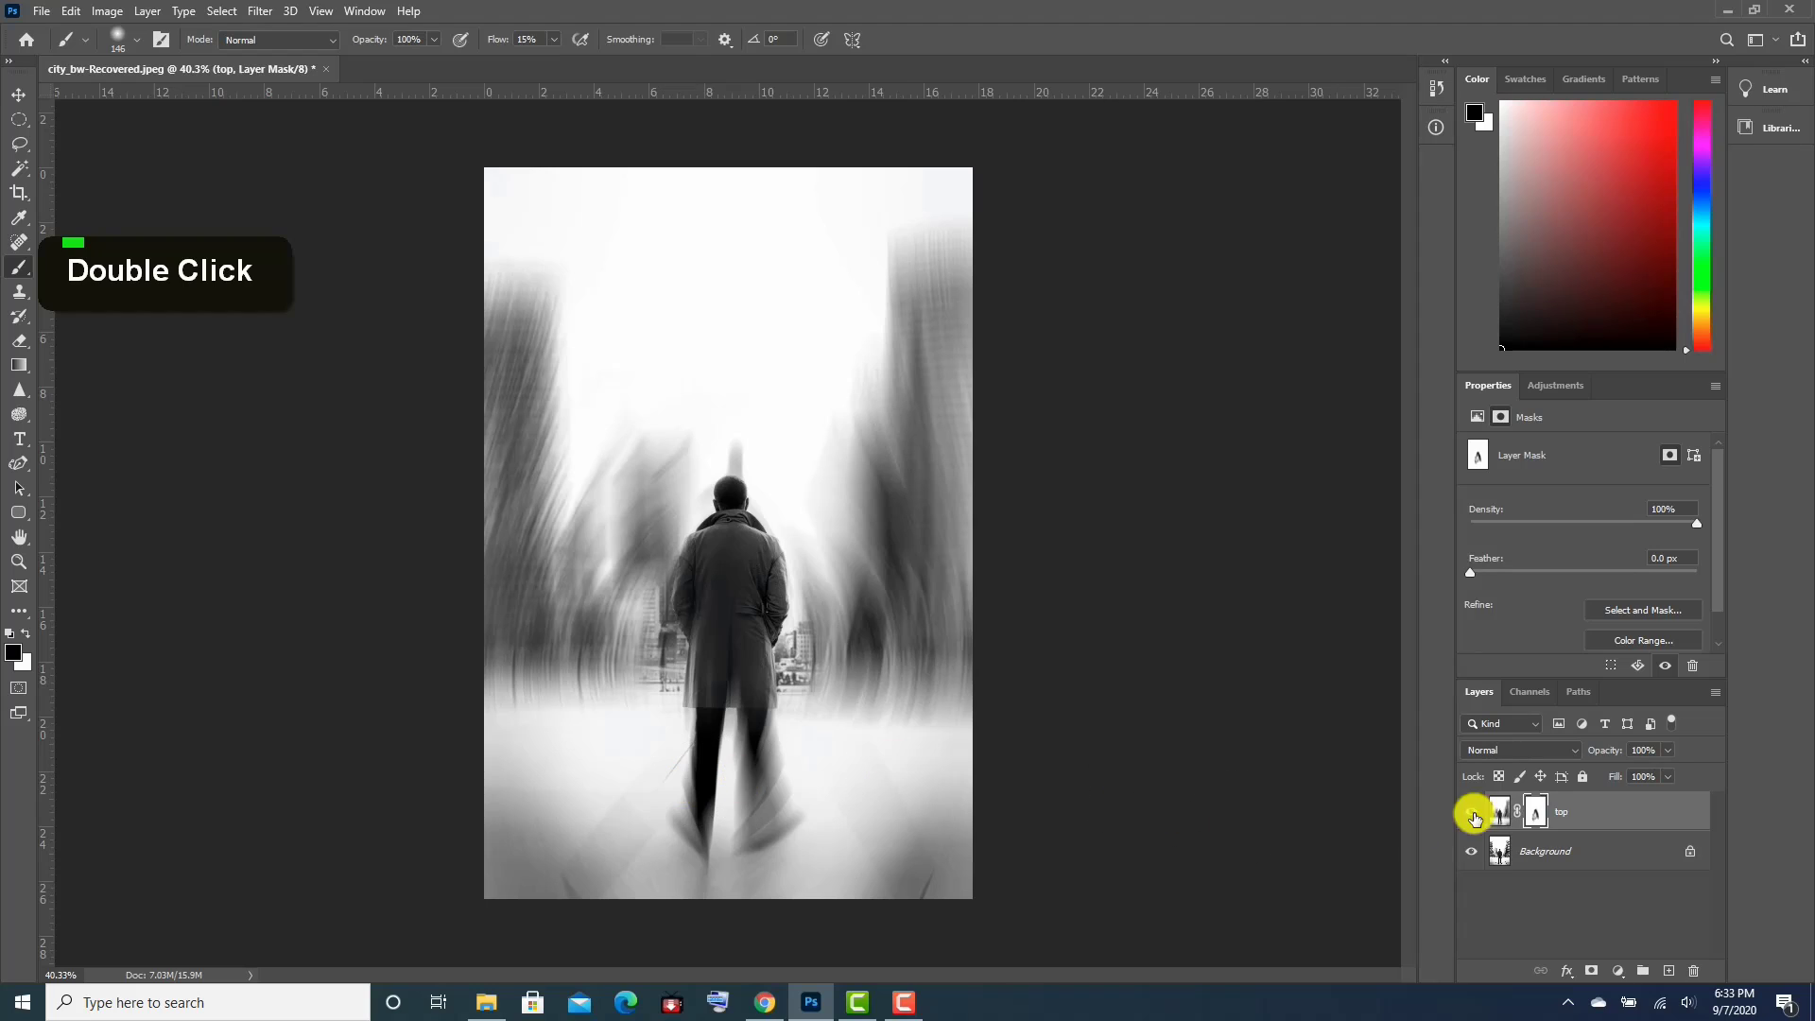
left_click(1534, 821, "alt")
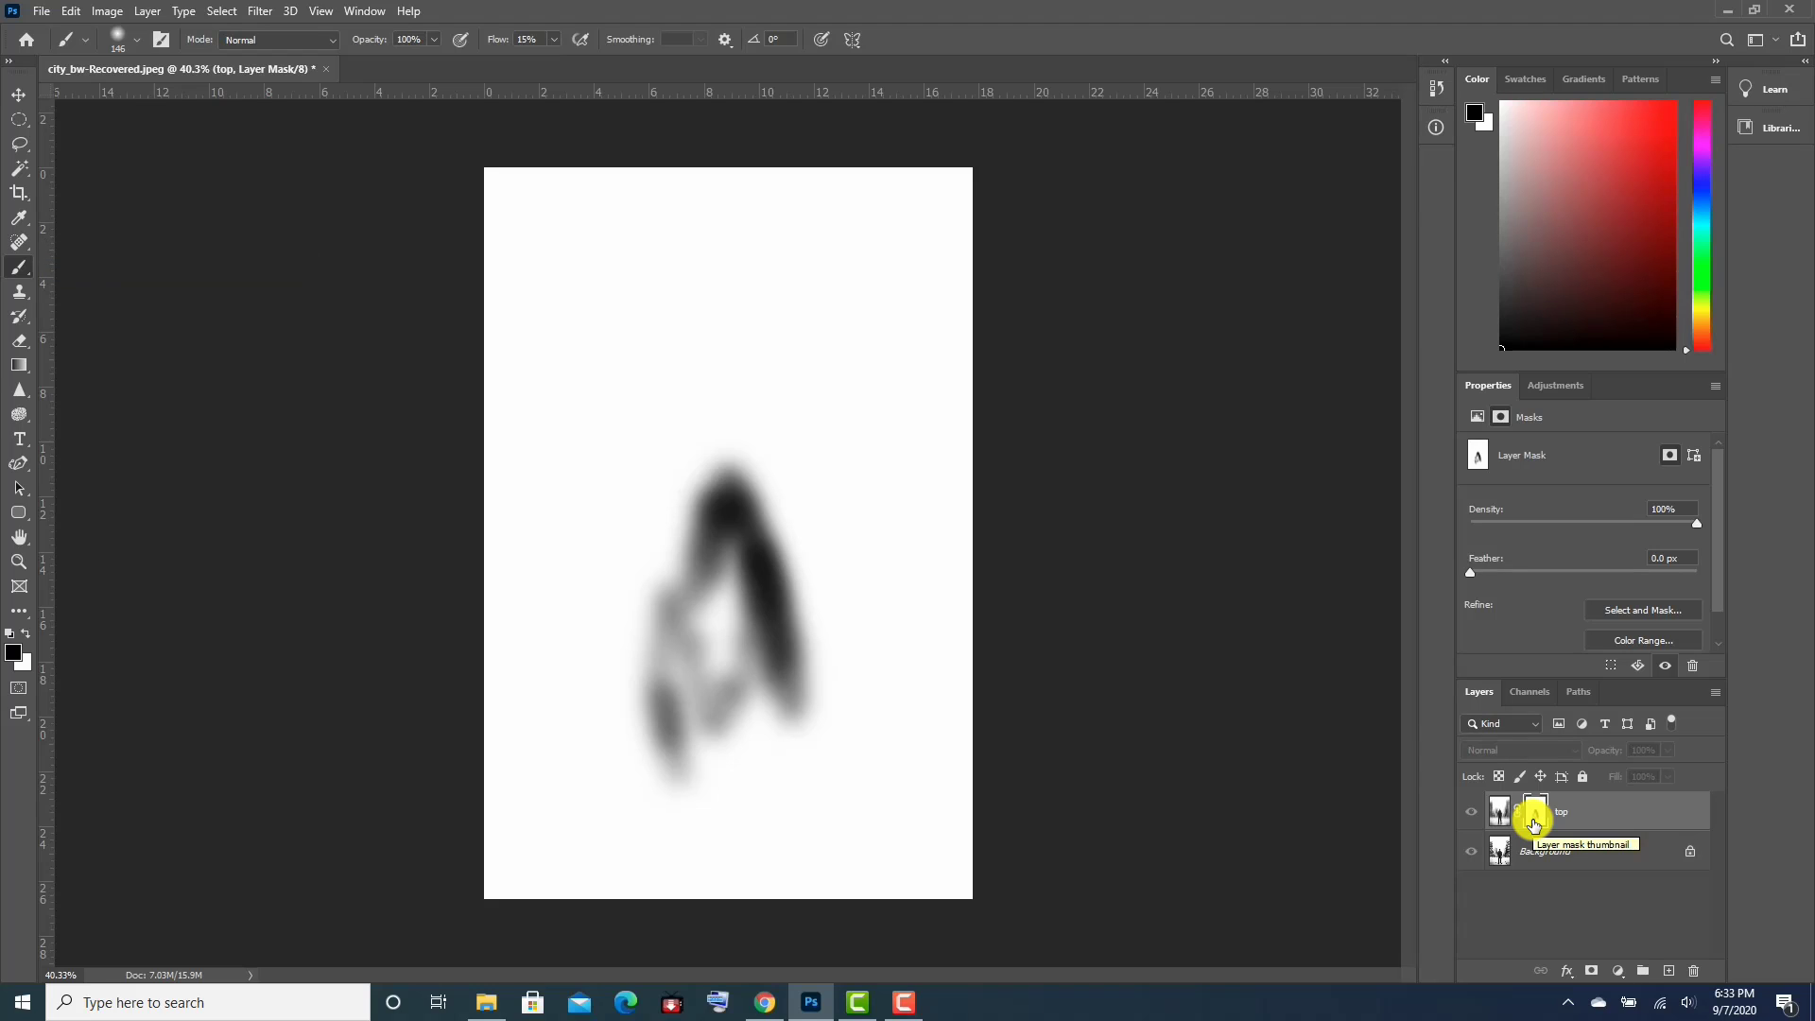
left_click(1534, 820, "alt")
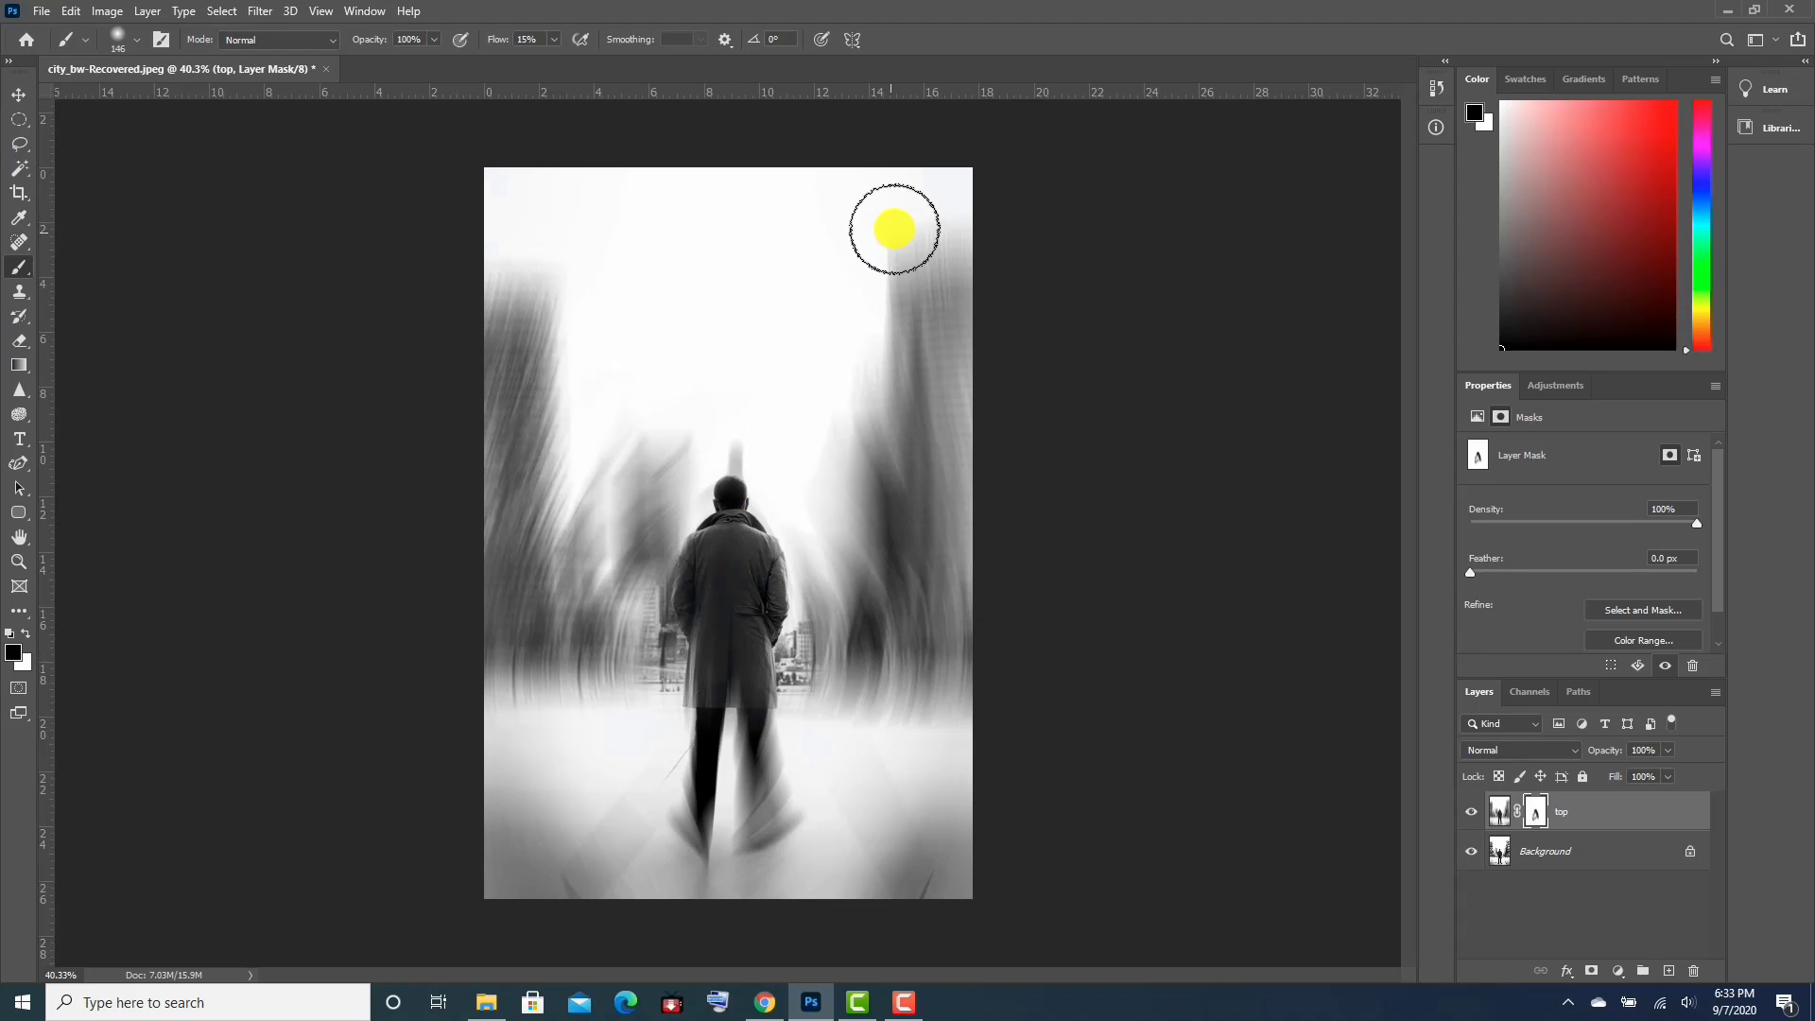
Paint black on the mask at 15% flow down the tall buildings on both sides of the image, and check the mask on its own.
left_click_drag(925, 240, 927, 482)
mouse_move(498, 362)
left_mouse_down()
mouse_move(531, 292)
mouse_move(525, 432)
mouse_move(555, 490)
left_mouse_up()
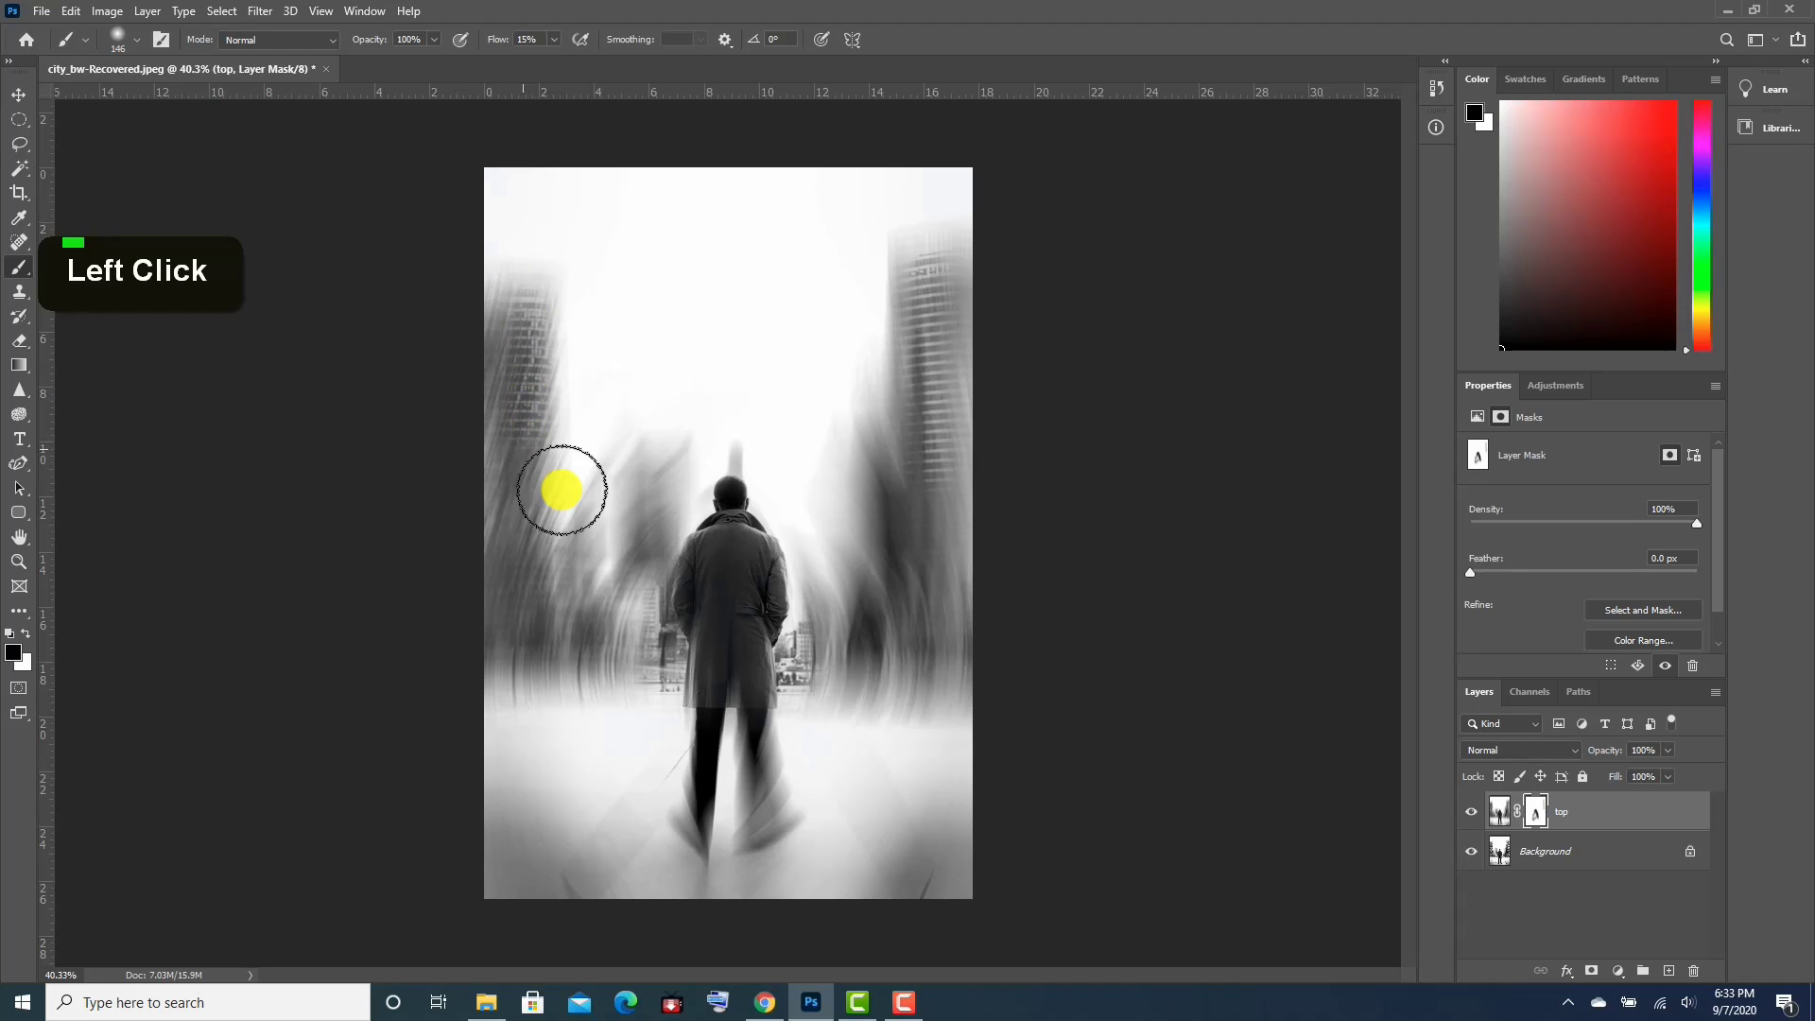
left_click(1535, 815, "alt")
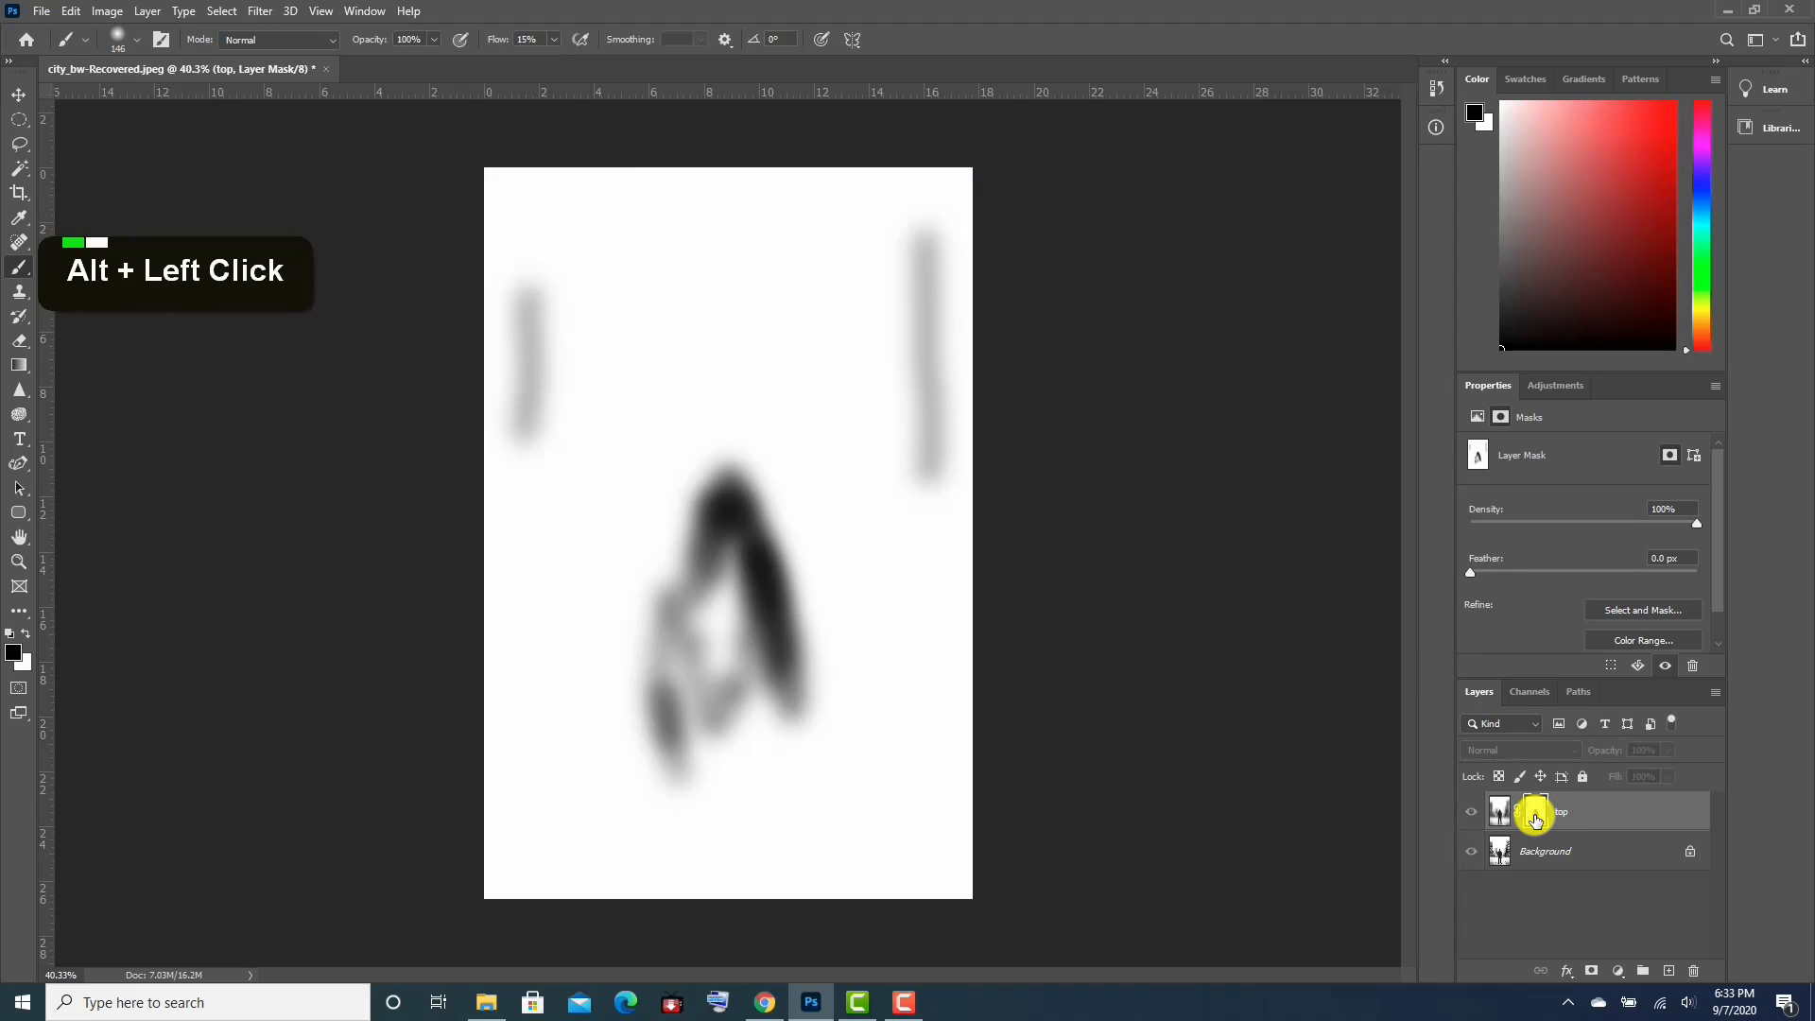
left_click(1535, 815, "alt")
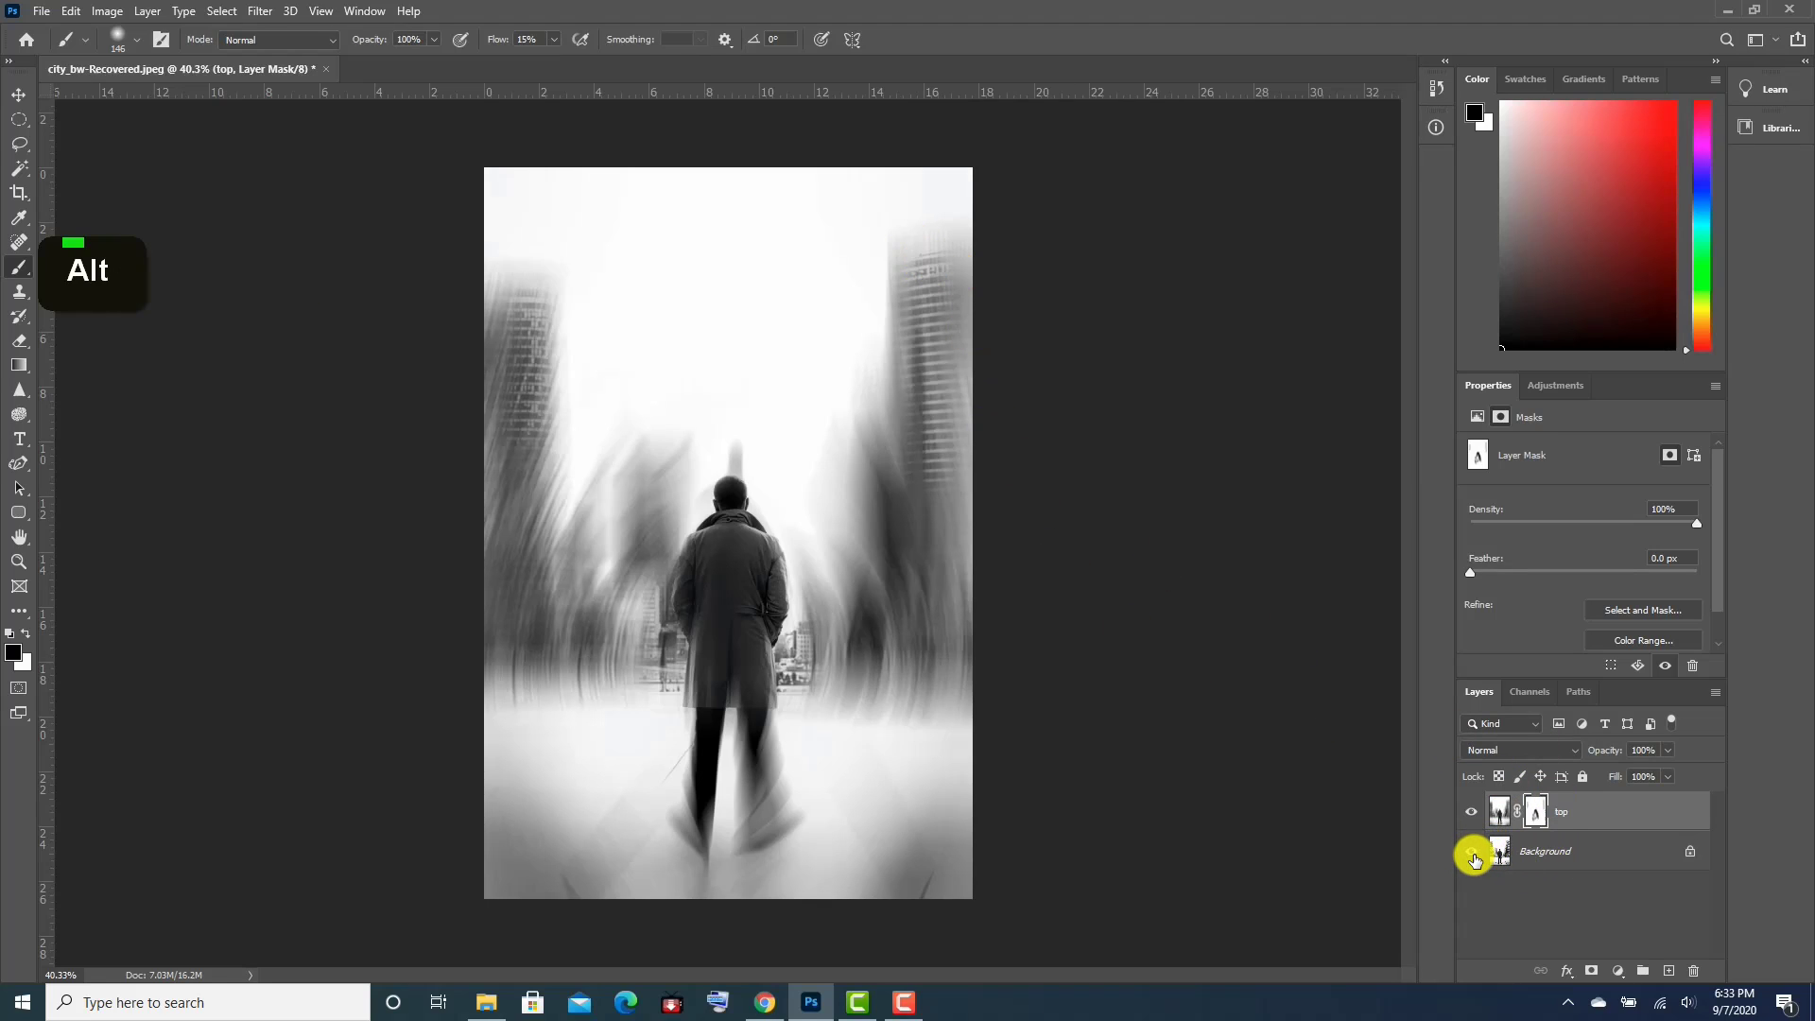
Paint more black on the mask over the upper parts of both towers to sharpen them, and compare with the top layer hidden and shown.
mouse_move(917, 264)
left_mouse_down()
mouse_move(924, 405)
mouse_move(915, 261)
mouse_move(934, 441)
mouse_move(925, 273)
mouse_move(930, 388)
mouse_move(927, 299)
left_mouse_up()
mouse_move(924, 263)
left_mouse_down()
mouse_move(929, 402)
mouse_move(912, 299)
mouse_move(493, 312)
left_mouse_up()
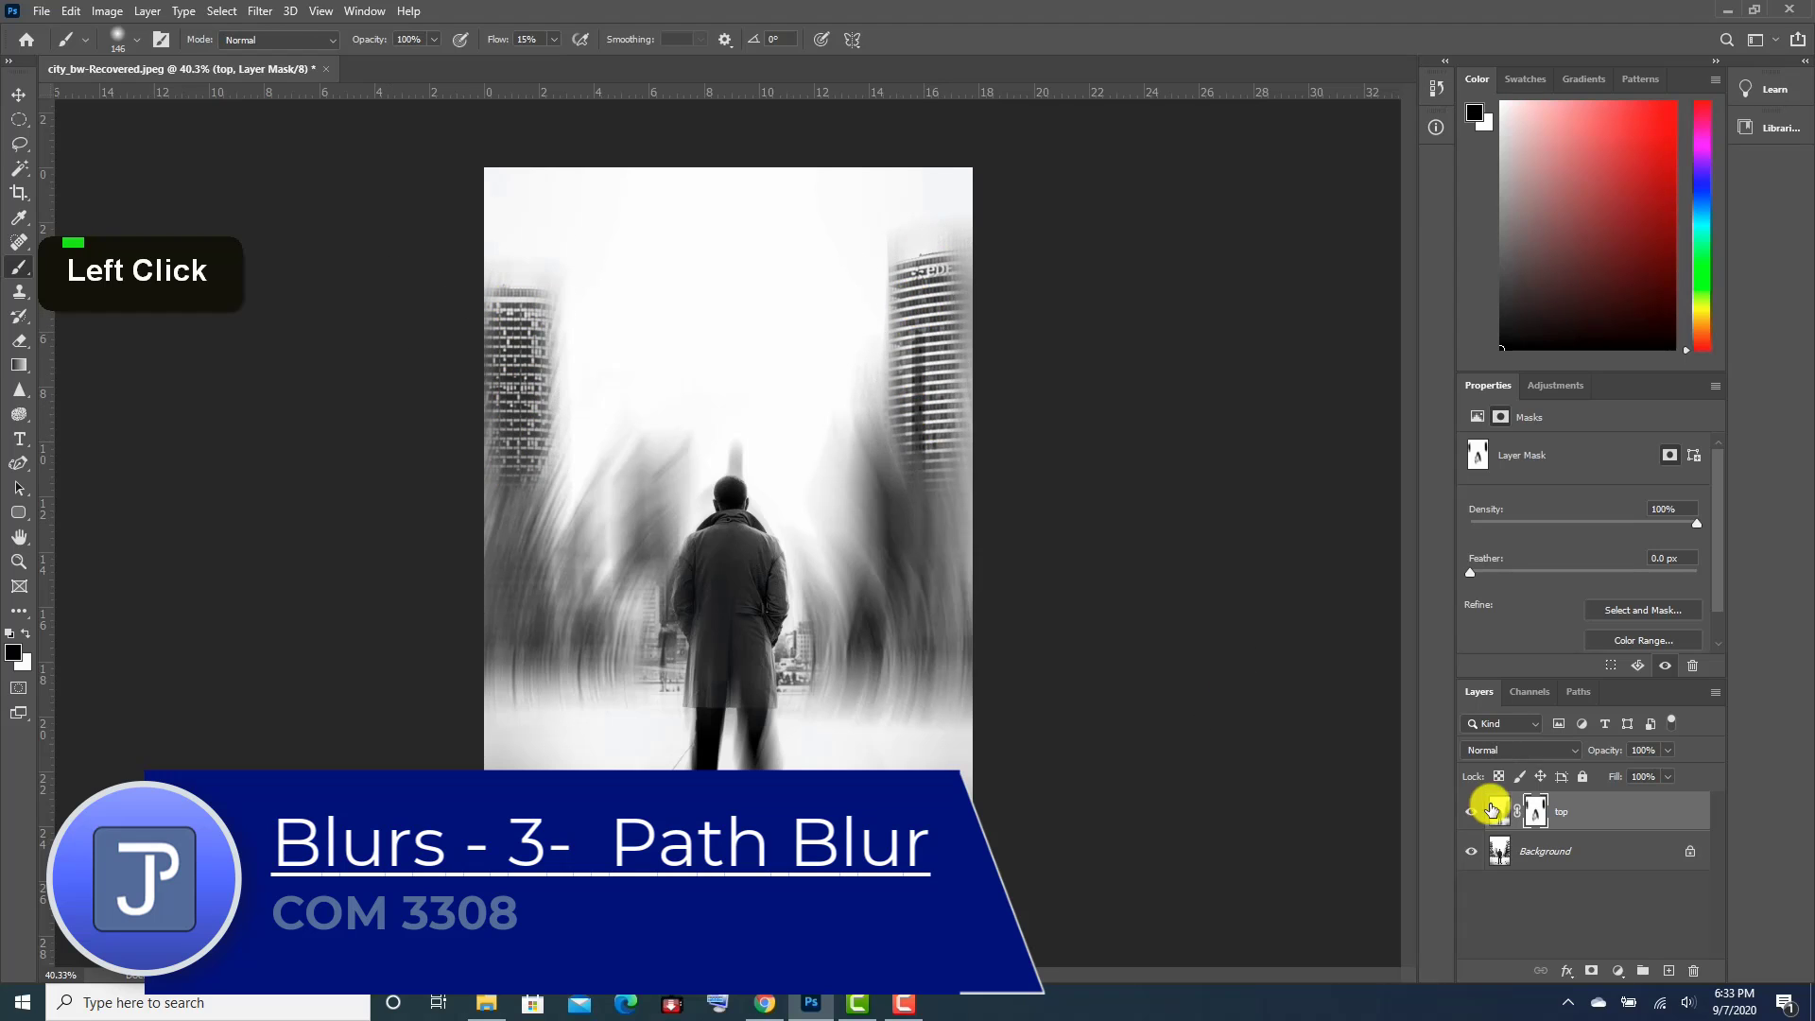
double_click(1472, 812)
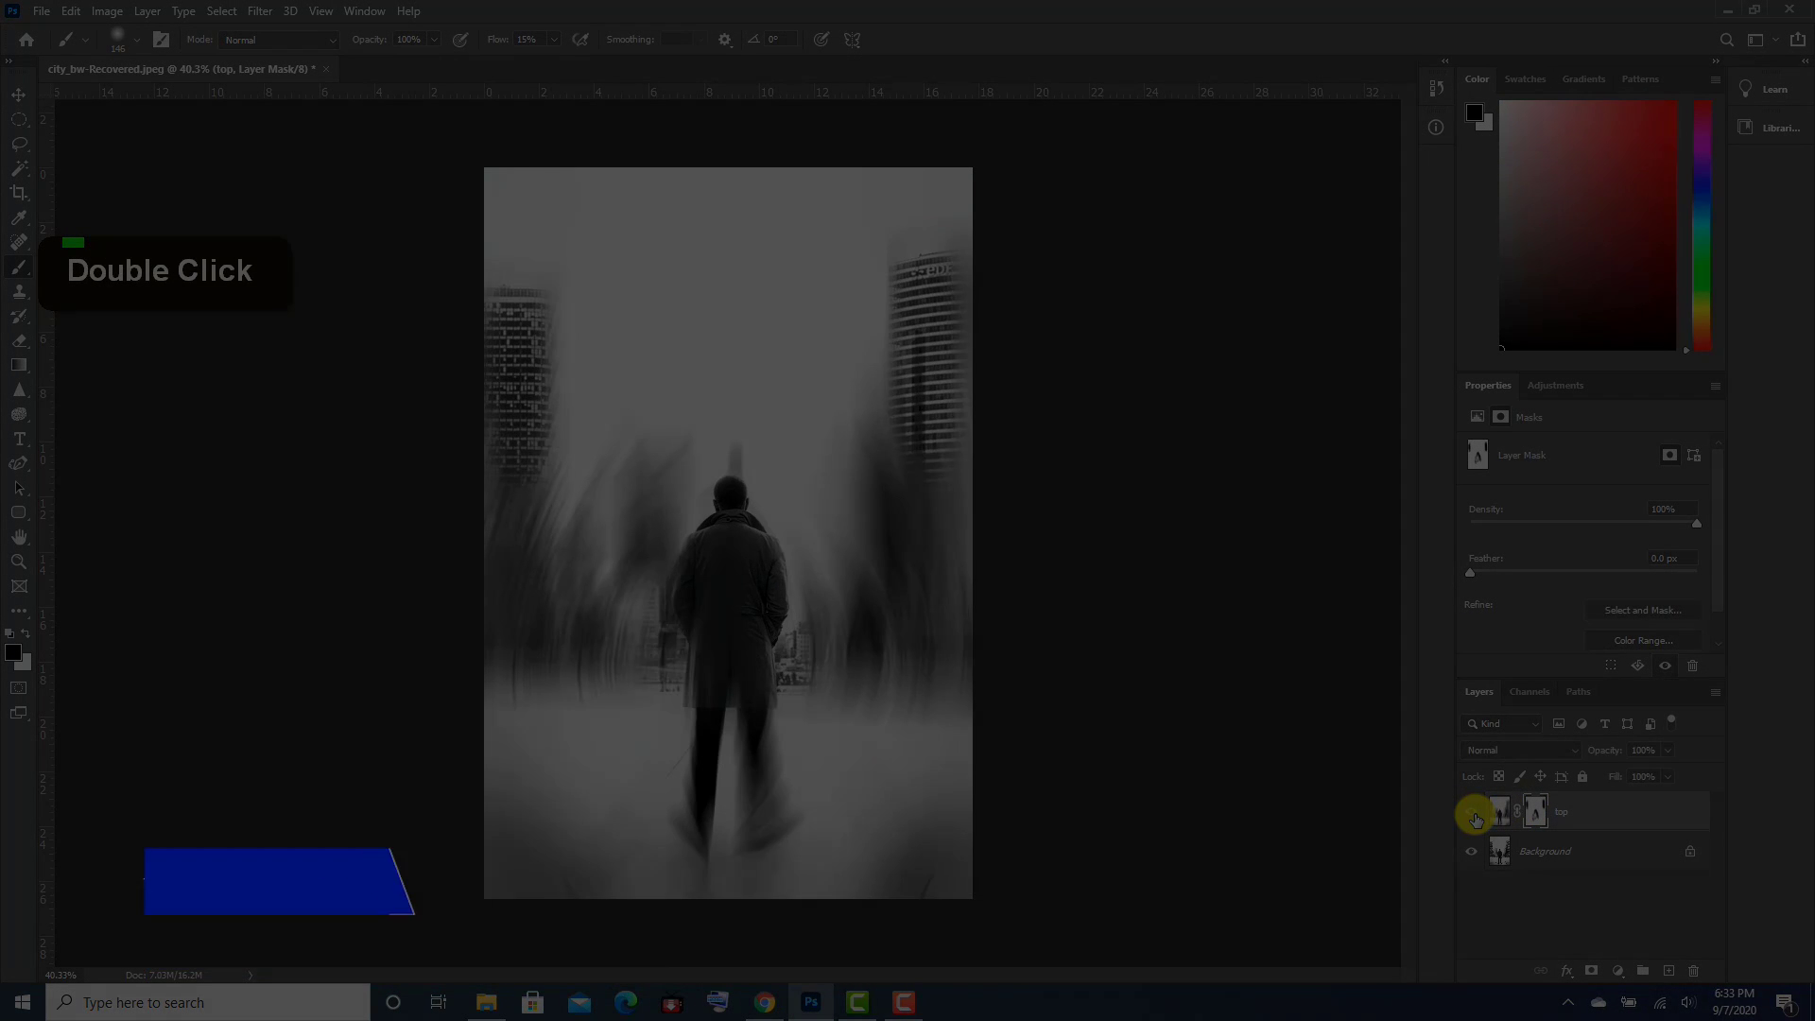
left_click(1476, 814)
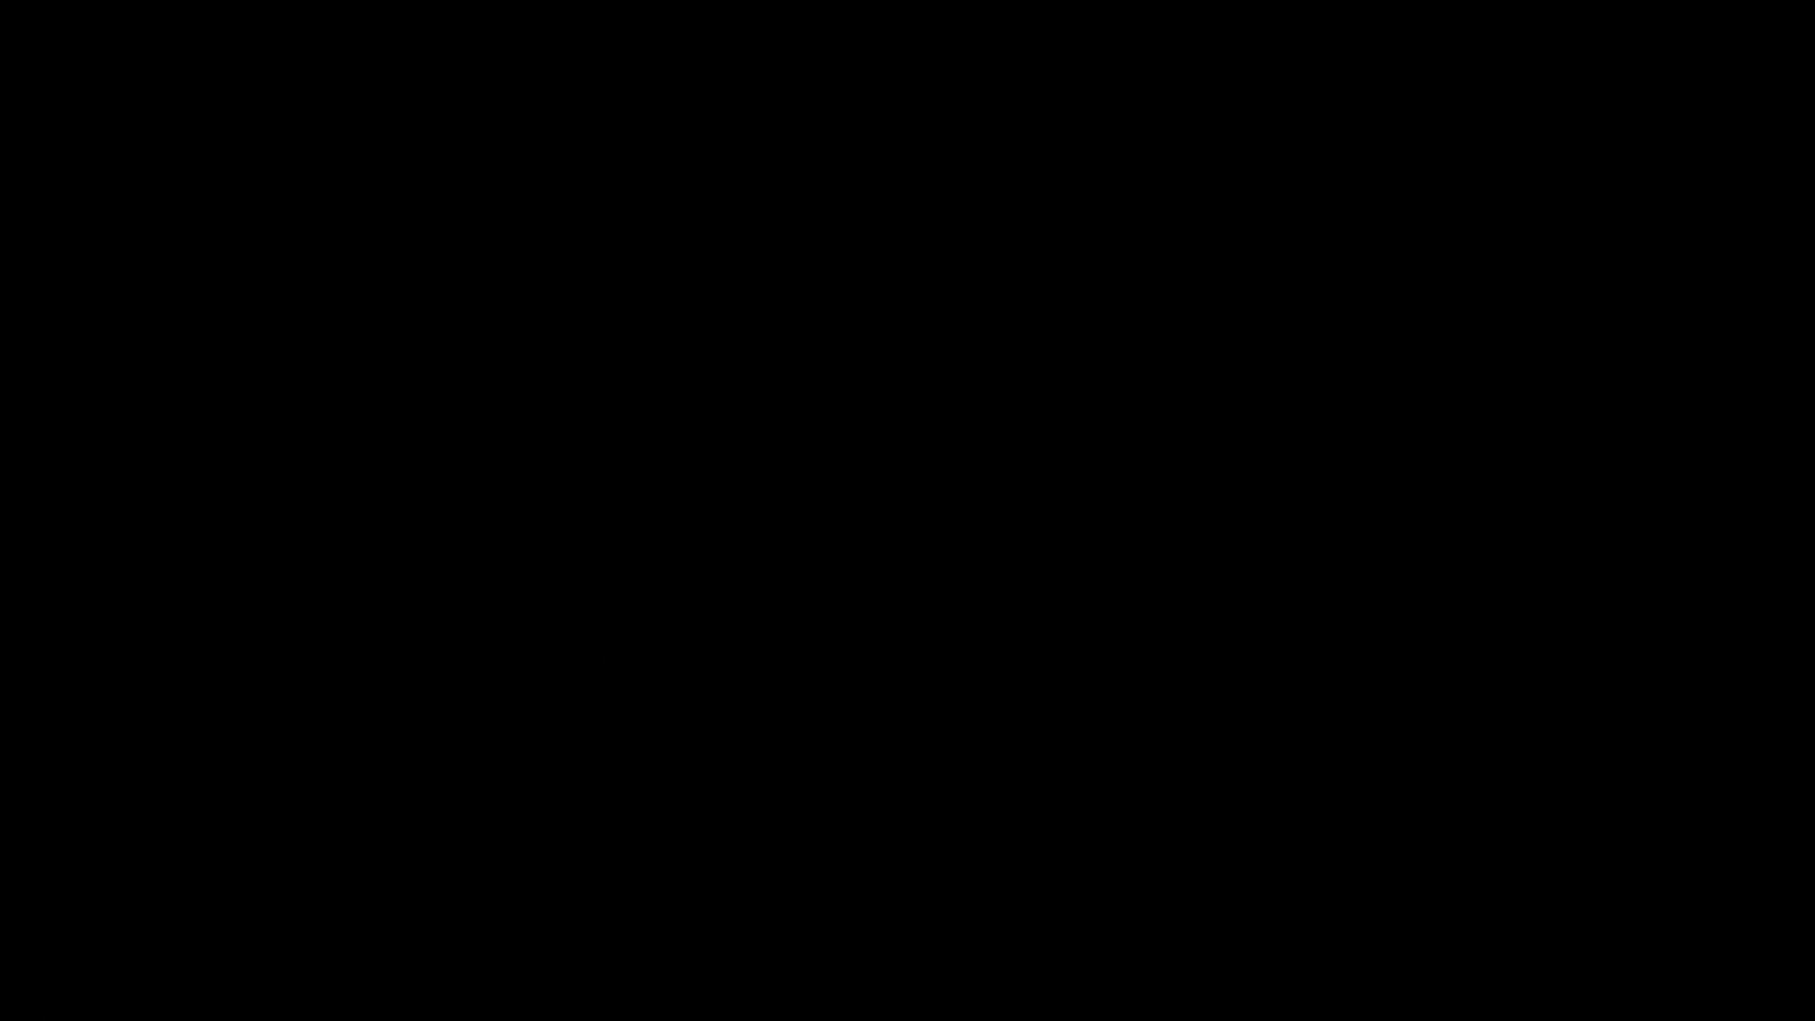